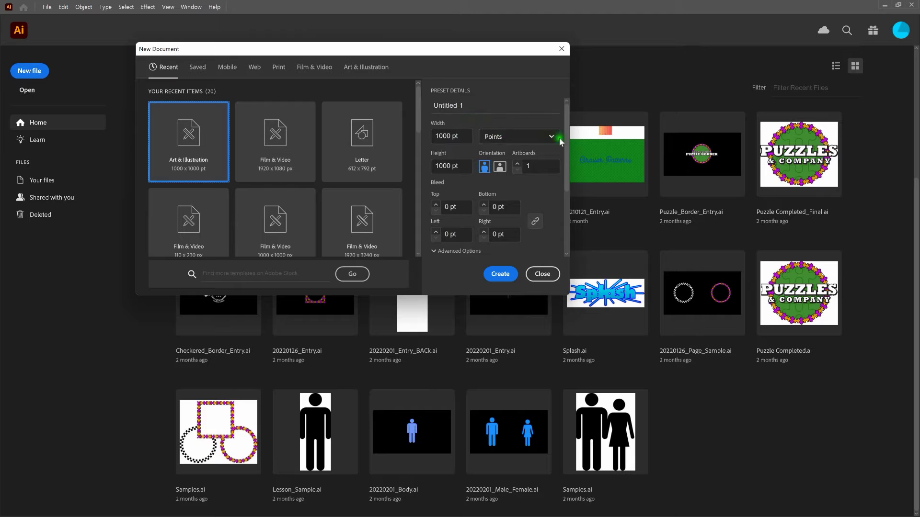
- Create a new 1000 × 1000 pt document after confirming RGB colour mode in Preset Details
left_click_drag(567, 138, 561, 200)
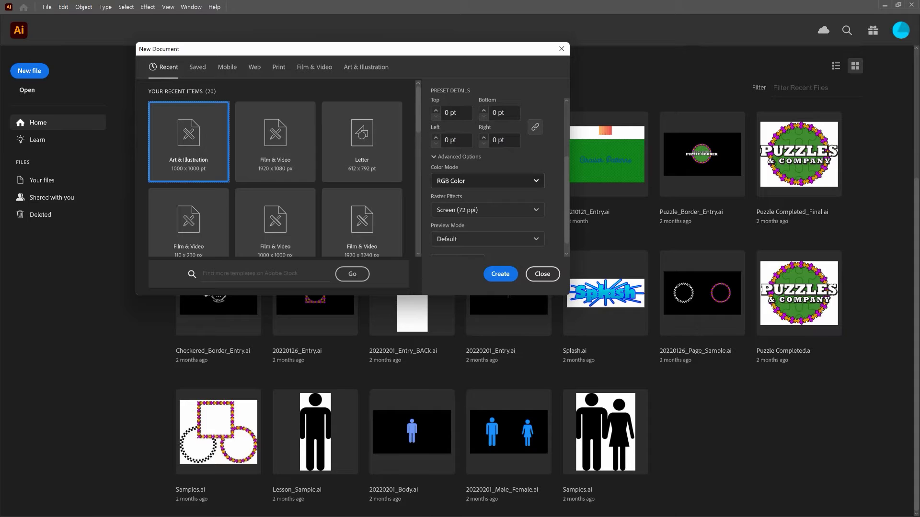
left_click(507, 283)
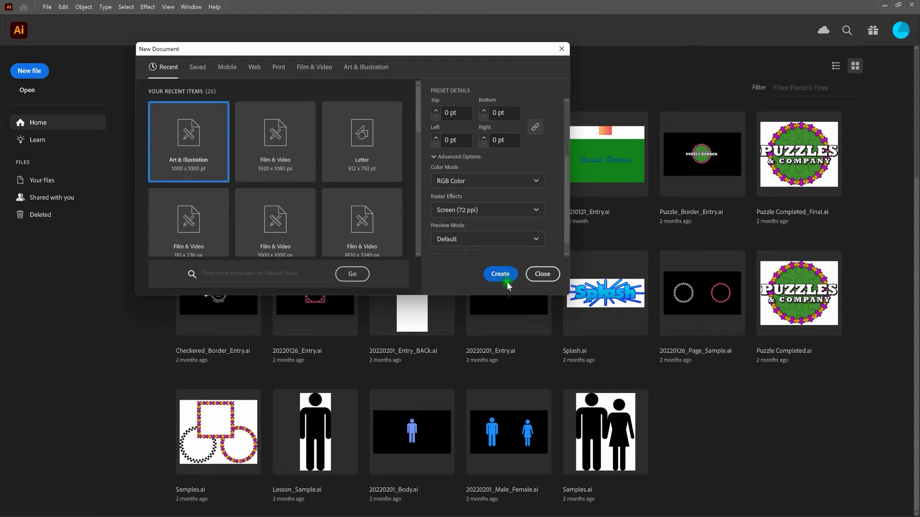
left_click(508, 286)
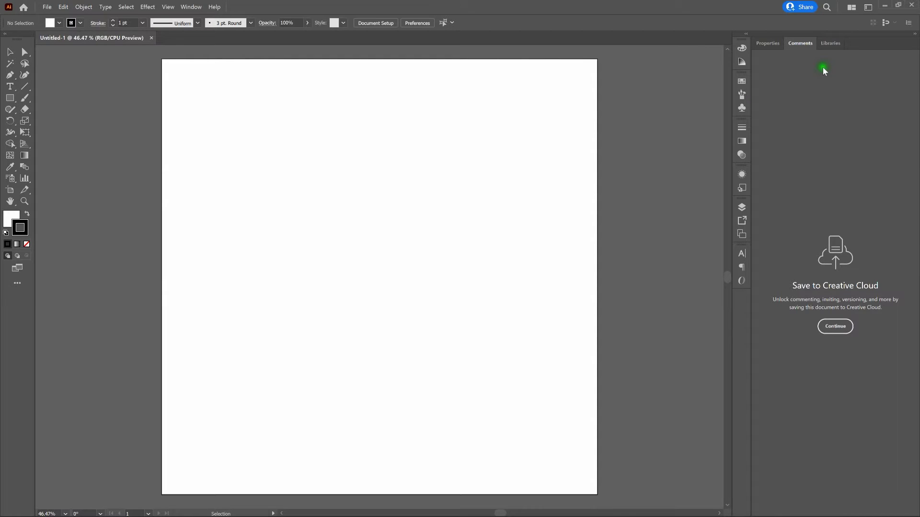
left_click(868, 7)
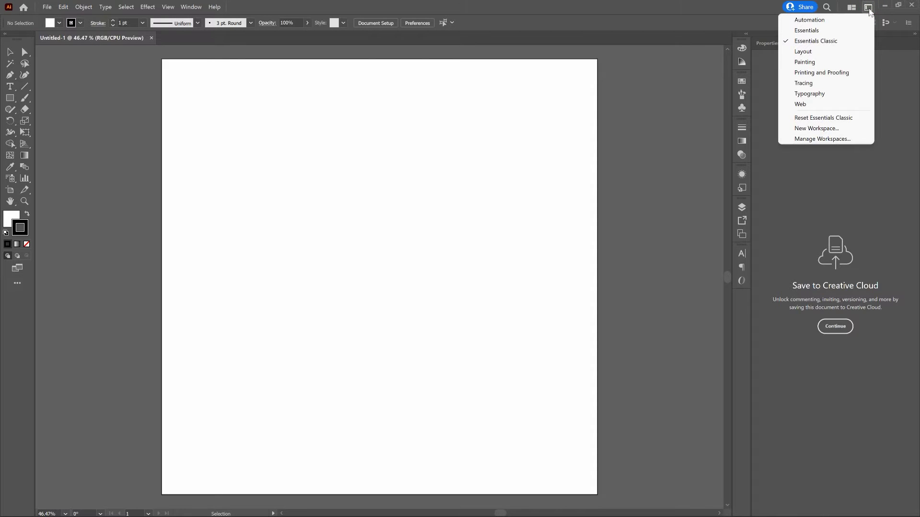
left_click(704, 7)
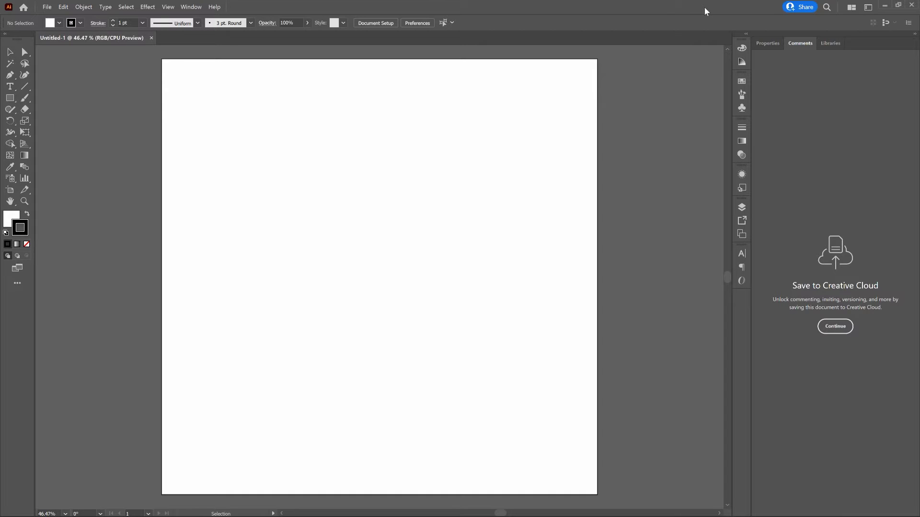
left_click(165, 6)
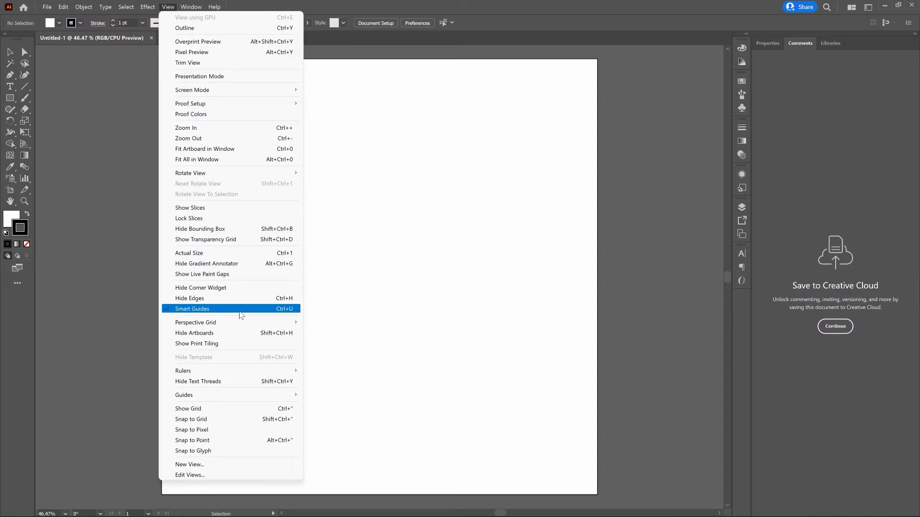
left_click(325, 241)
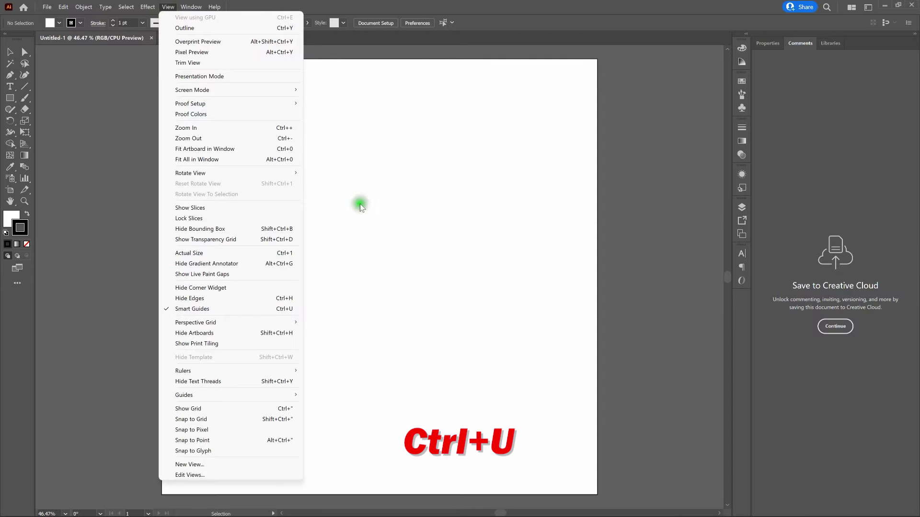
left_click(488, 29)
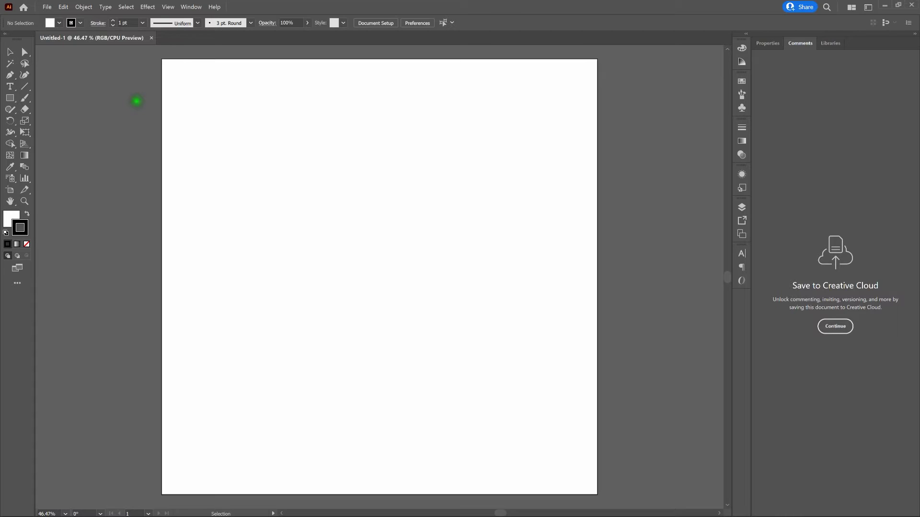
- Add a text object on the artboard reading 'Cool' over 'Off' and select all of it
left_click(10, 86)
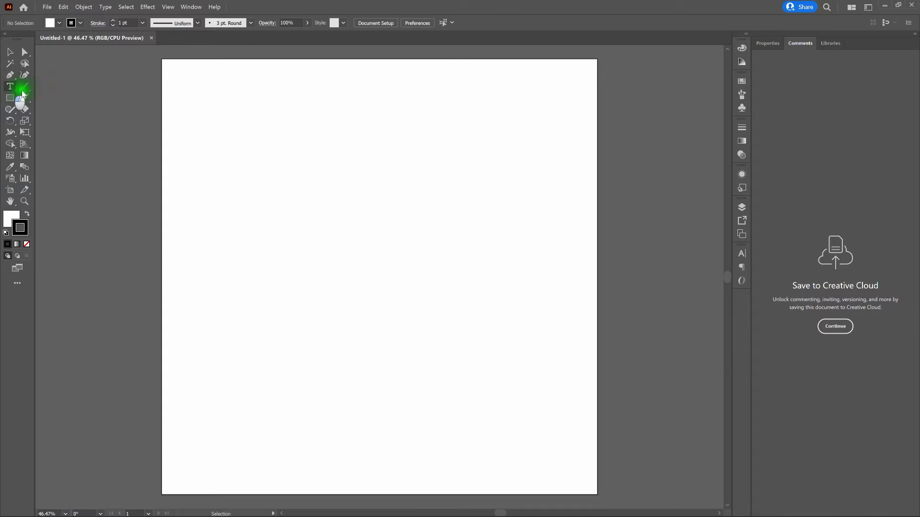
left_click(360, 198)
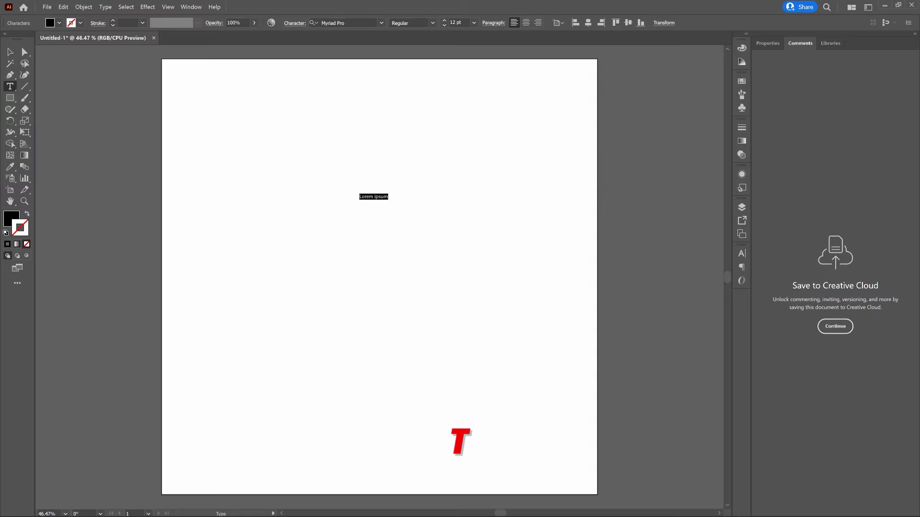
key("BackSpace")
type("Cool ")
type("O")
key("ctrl+a")
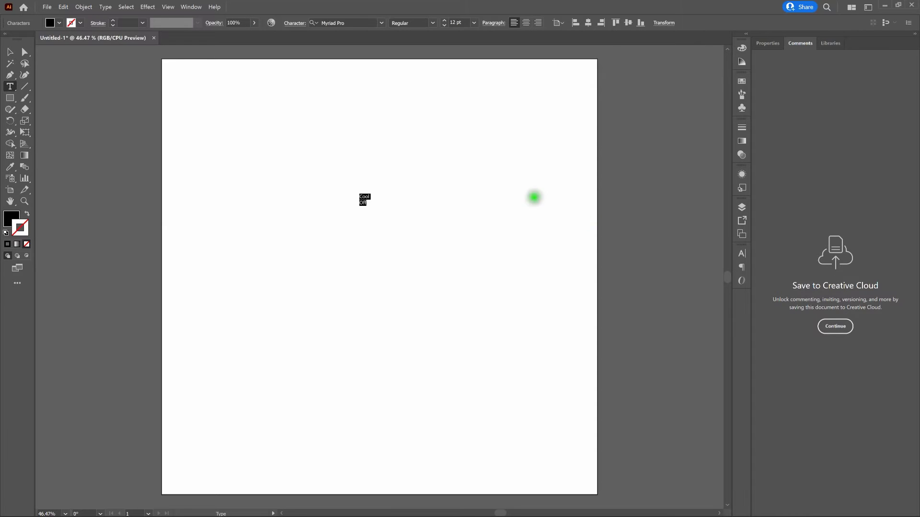
- Set the Cool Off text to 150 pt in the Character panel
left_click(741, 257)
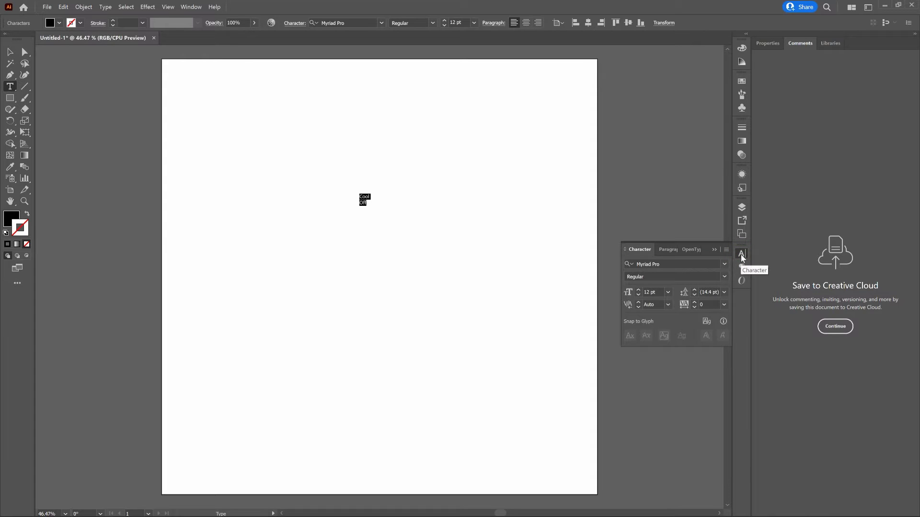
left_click(741, 256)
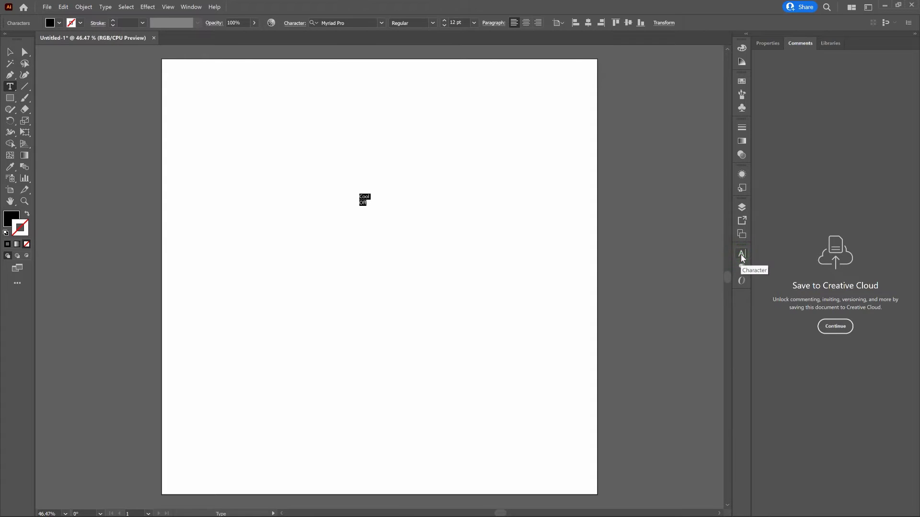
left_click(195, 6)
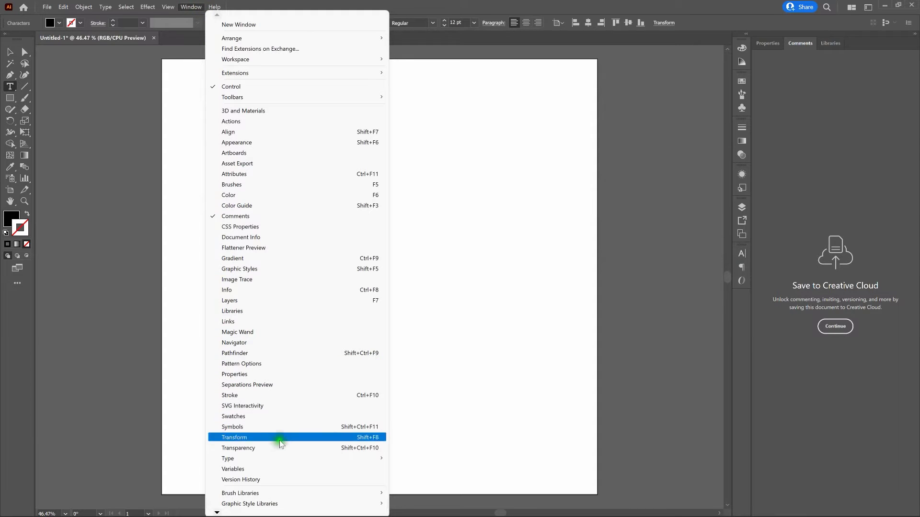
mouse_move(285, 458)
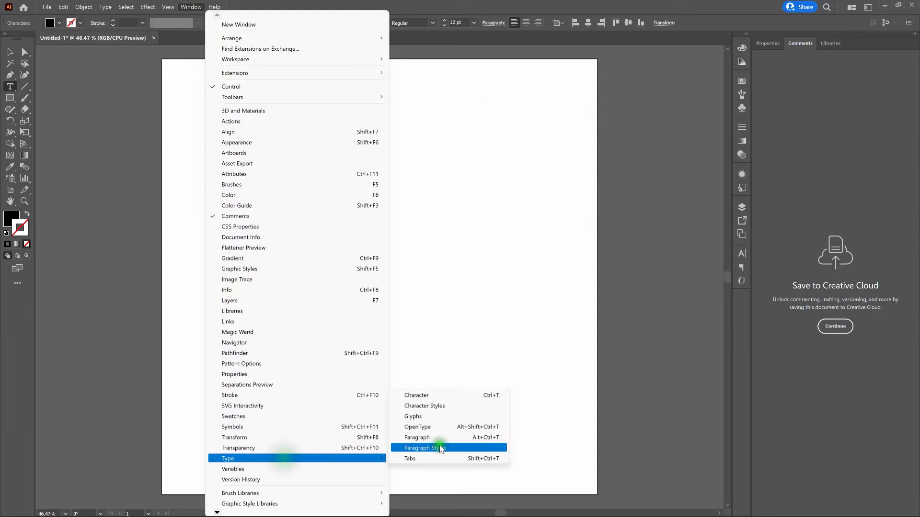
left_click(463, 396)
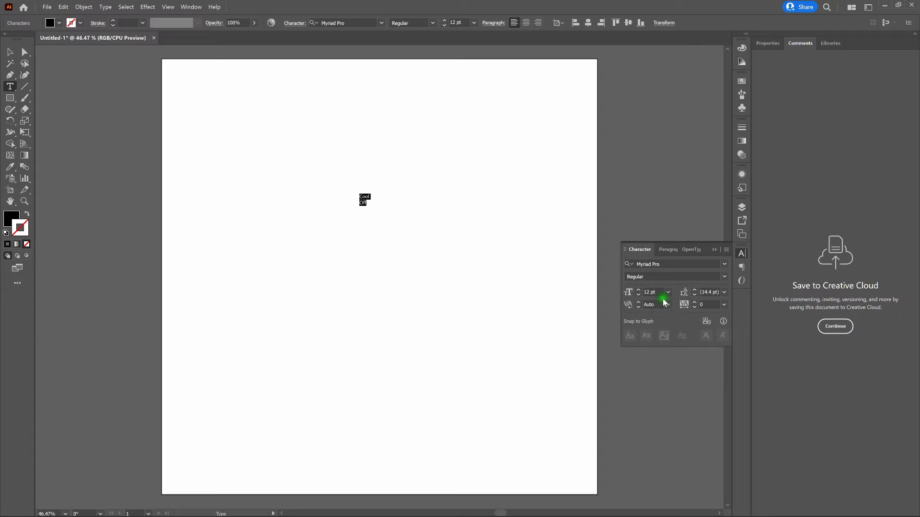
left_click_drag(663, 300, 628, 293)
type("15")
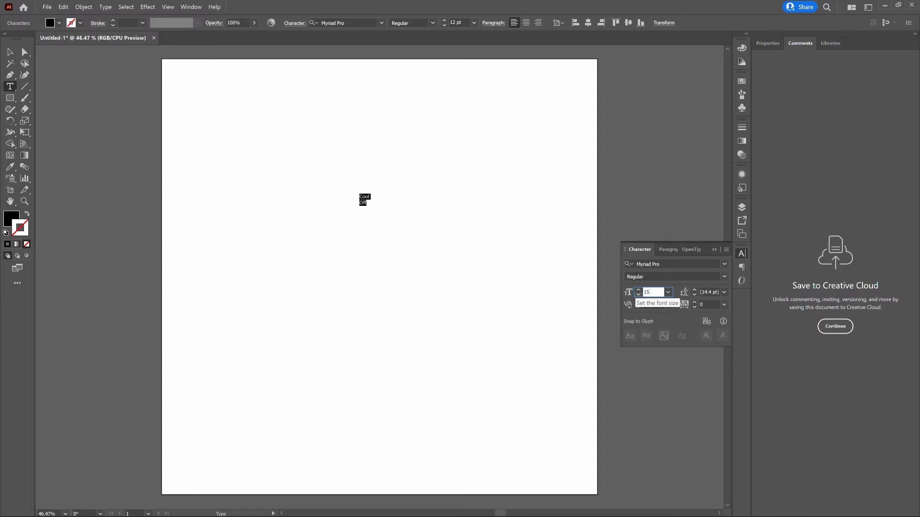
key("Return")
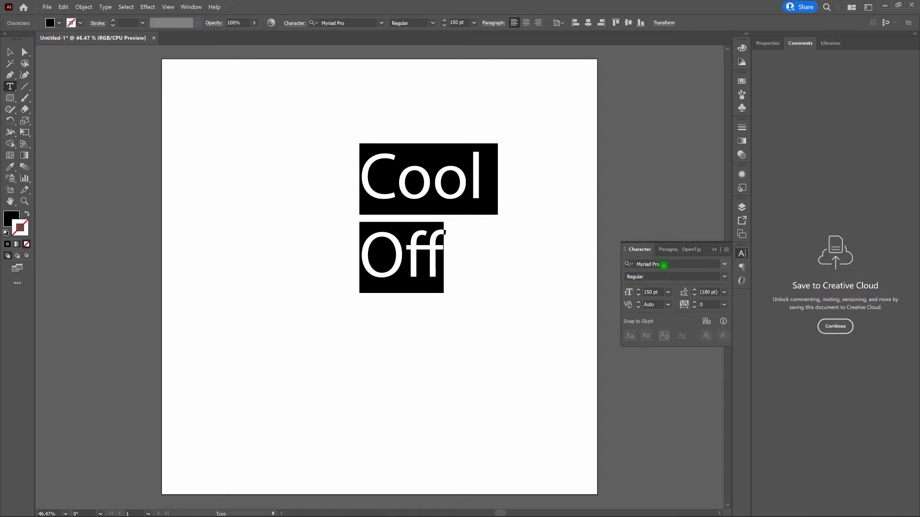
- Change the font to Peace Sans and apply All Caps so it reads COOL OFF
left_click(663, 264)
type("peac")
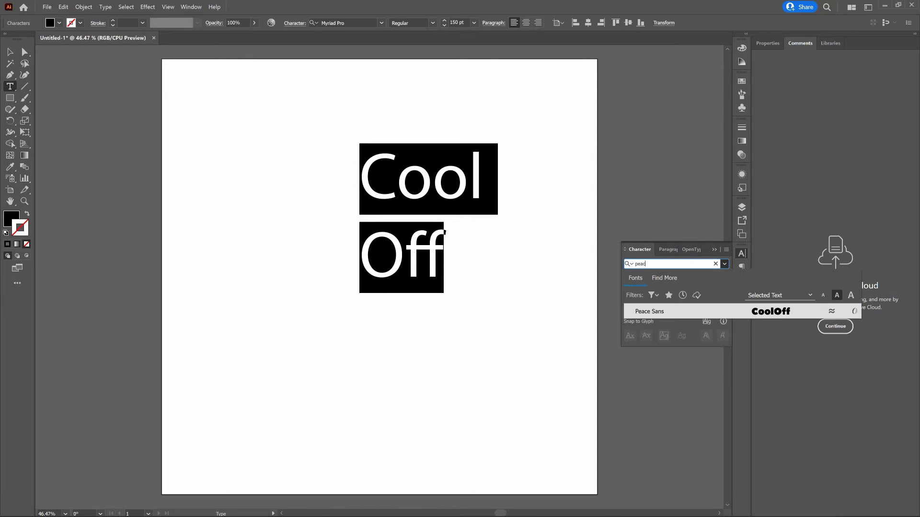
type("e")
key("Return")
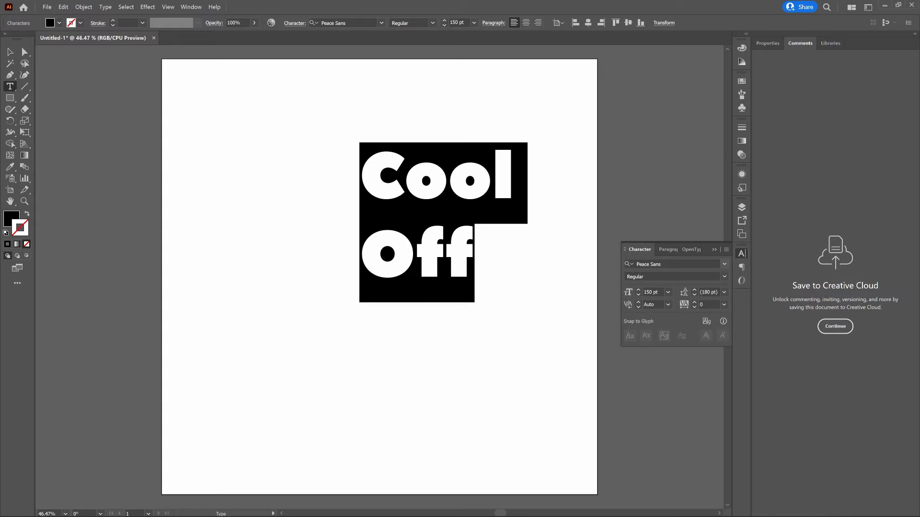
left_click(726, 250)
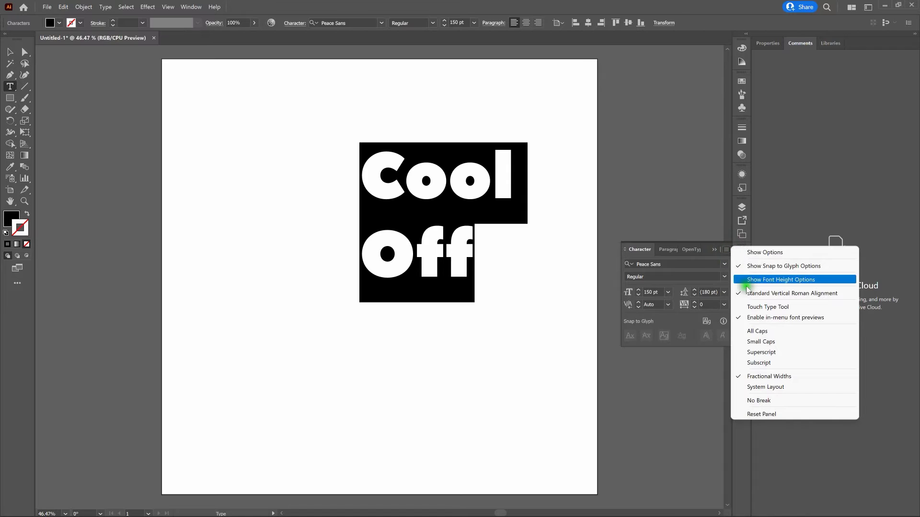
left_click(766, 330)
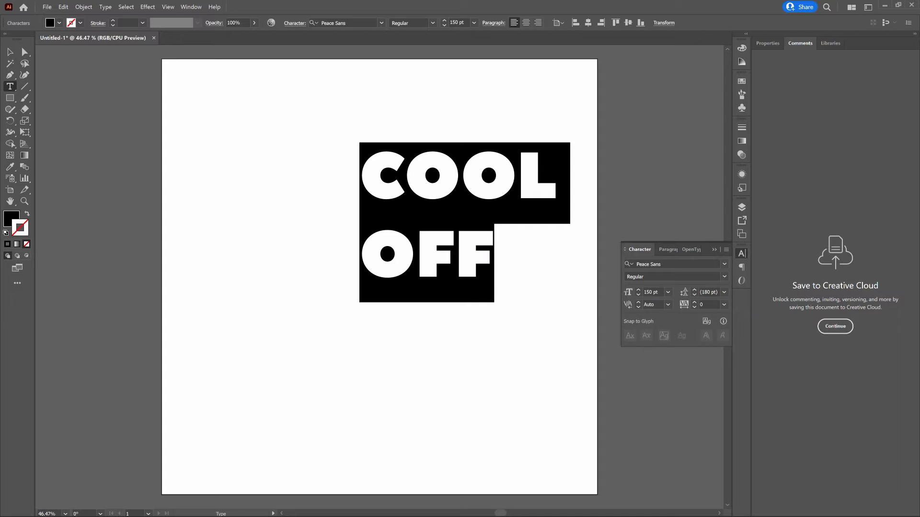
- Select the OFF line alone and, after nudging its size up, reset it to 150 pt
left_click(459, 256)
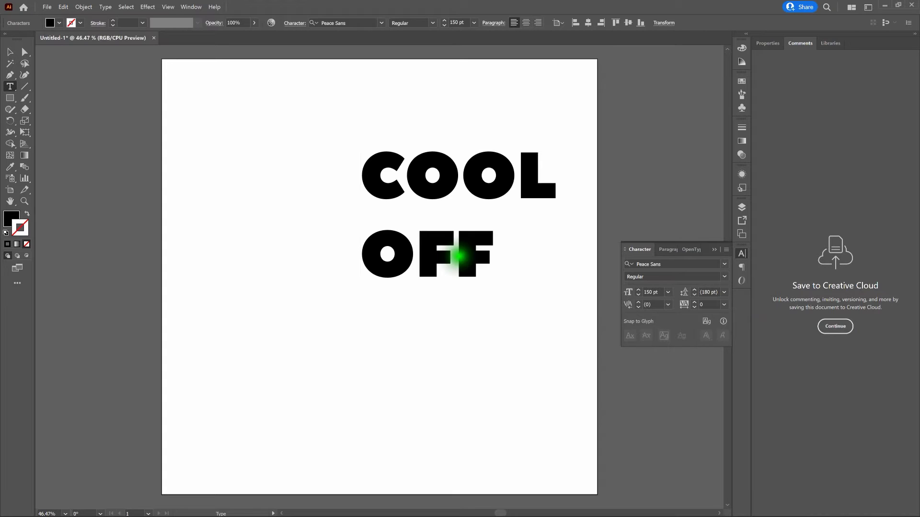
double_click(459, 256)
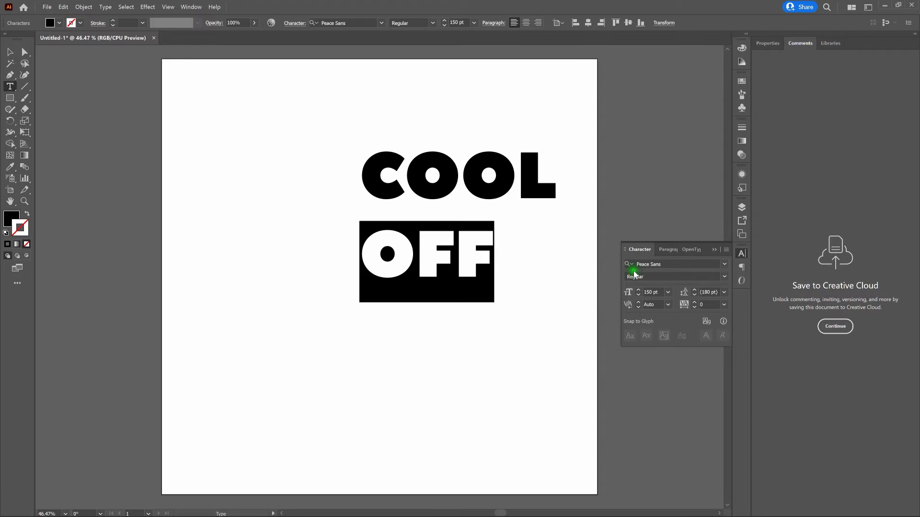
left_click(638, 290)
left_click(638, 289)
left_click(638, 289)
left_click_drag(638, 288, 637, 288)
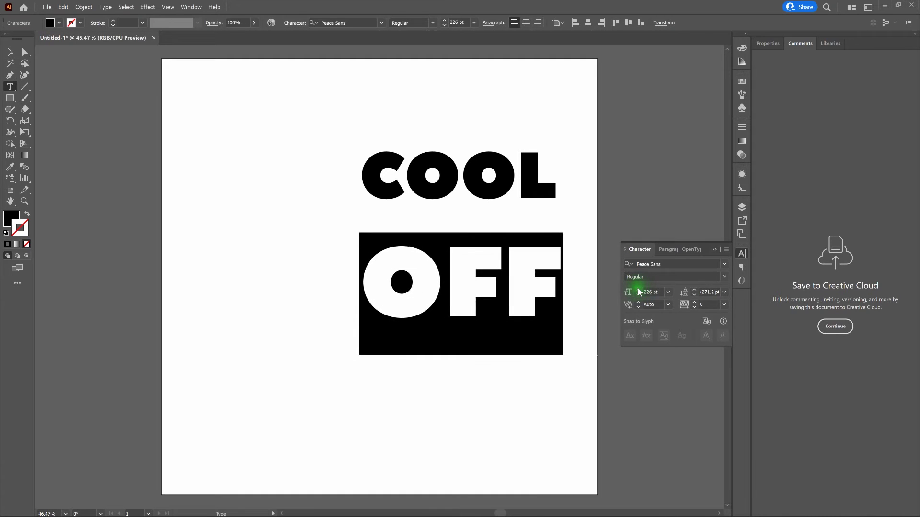
left_click(647, 291)
double_click(646, 292)
type("150")
key("Return")
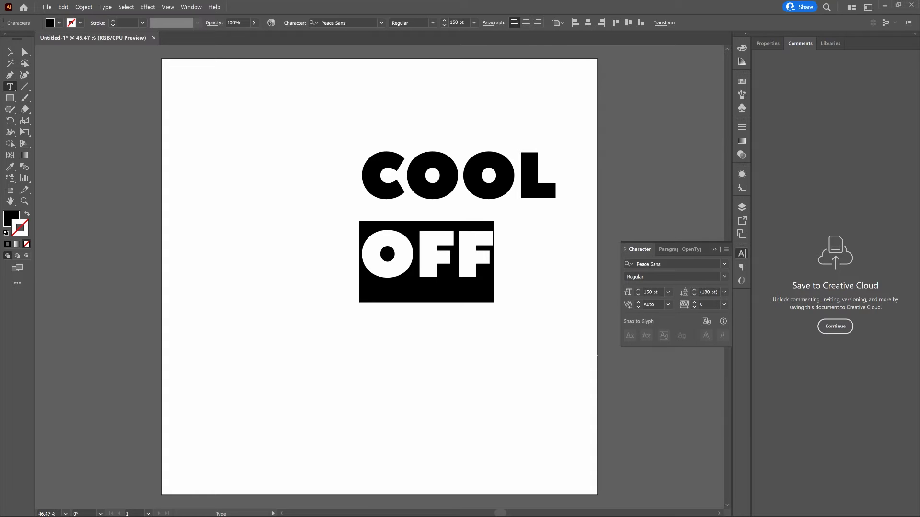
- Enlarge the OFF line in small increments to 218 pt with 261.6 pt leading
key("ctrl+shift+period")
key("ctrl+shift+period")
key("ctrl+shift+period")
key("ctrl+shift+period")
key("ctrl+shift+period")
key("ctrl+shift+period")
key("ctrl+shift+period")
key("ctrl+shift+period")
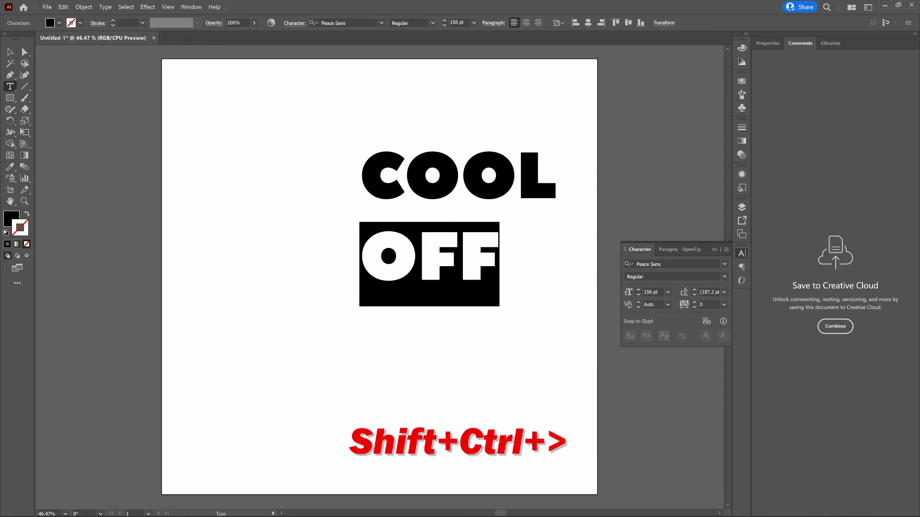
key("ctrl+shift+period")
key("ctrl+shift+period")
key("ctrl+shift+period")
key("ctrl+shift+period")
key("ctrl+shift+period")
key("ctrl+shift+period")
key("ctrl+shift+period")
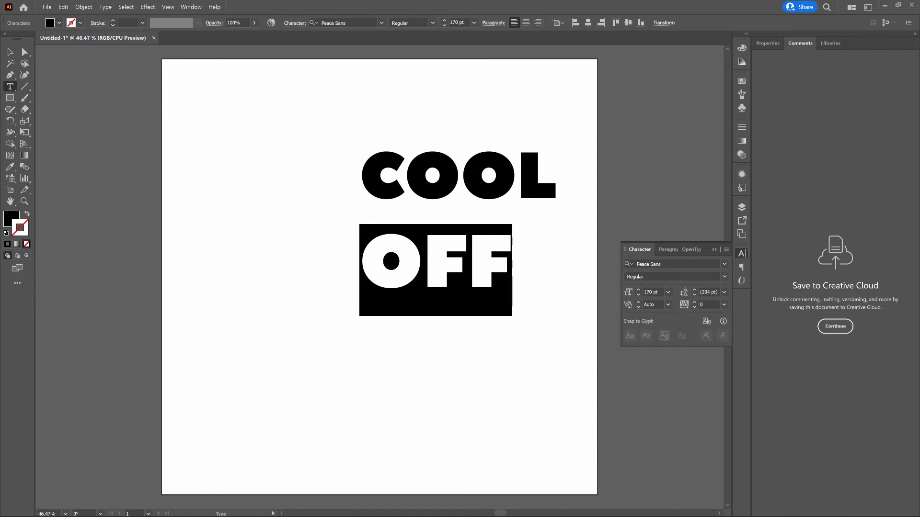
key("ctrl+shift+period")
key("ctrl+shift+period")
key("ctrl+shift+period")
key("ctrl+shift+period")
key("ctrl+shift+period")
key("ctrl+shift+period")
key("ctrl+shift+period")
key("ctrl+shift+period")
key("ctrl+shift+period")
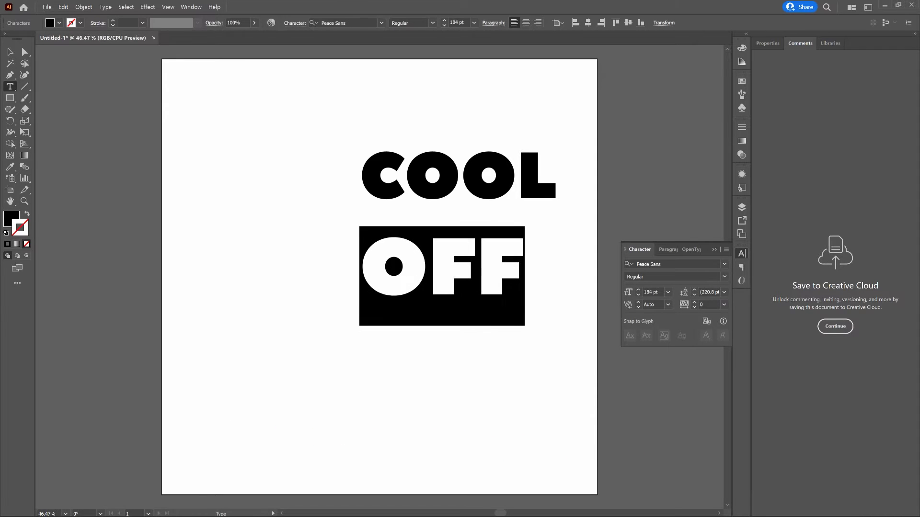
key("ctrl+shift+period")
key("ctrl+shift+period")
key("ctrl+shift+period")
key("ctrl+shift+period")
key("ctrl+shift+period")
key("ctrl+shift+period")
key("ctrl+shift+period")
key("ctrl+shift+period")
key("ctrl+shift+period")
key("ctrl+shift+period")
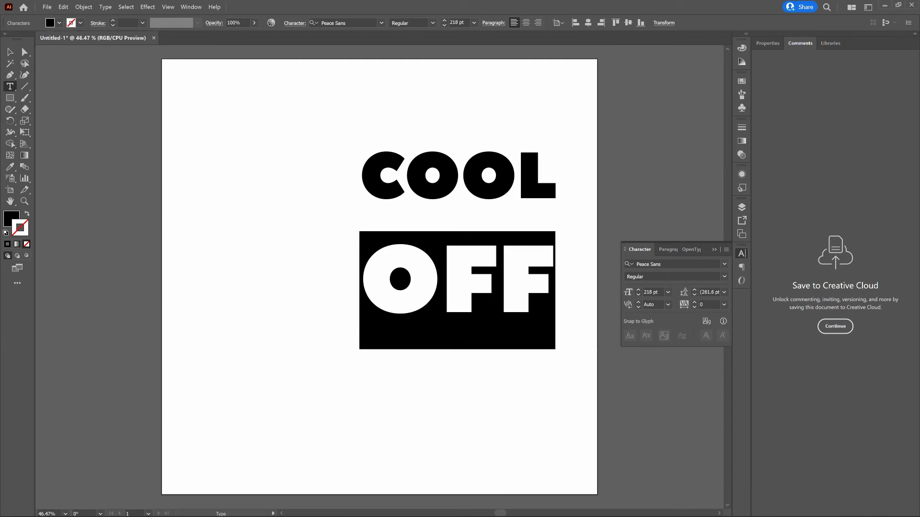
key("ctrl+shift+period")
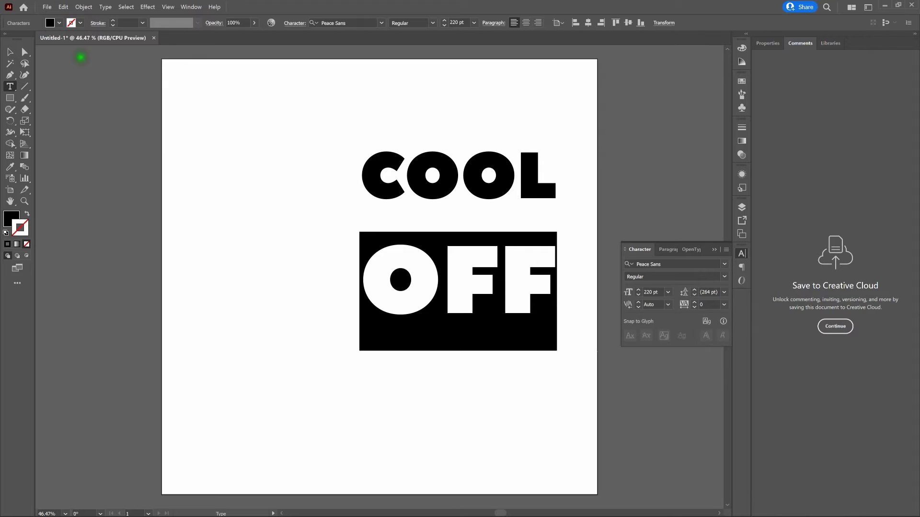
- Select the word OFF and set its leading to 220 pt
left_click(10, 51)
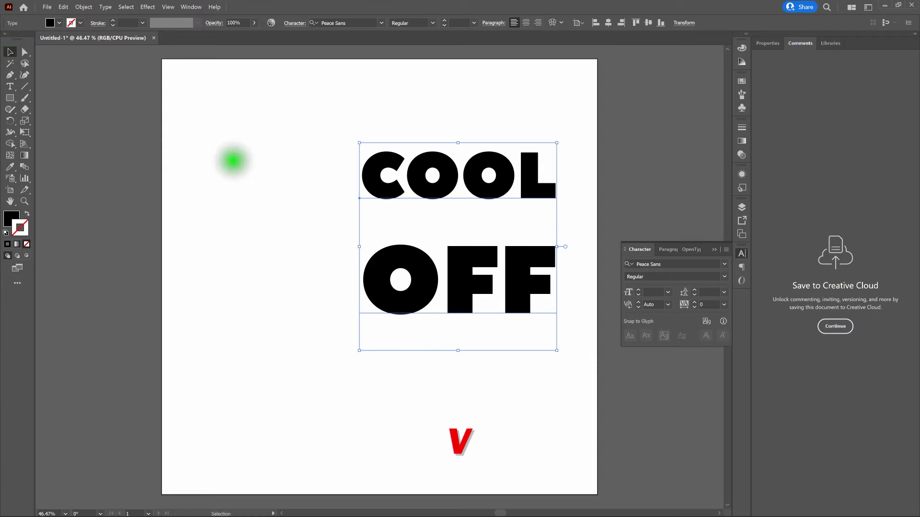
left_click(233, 161)
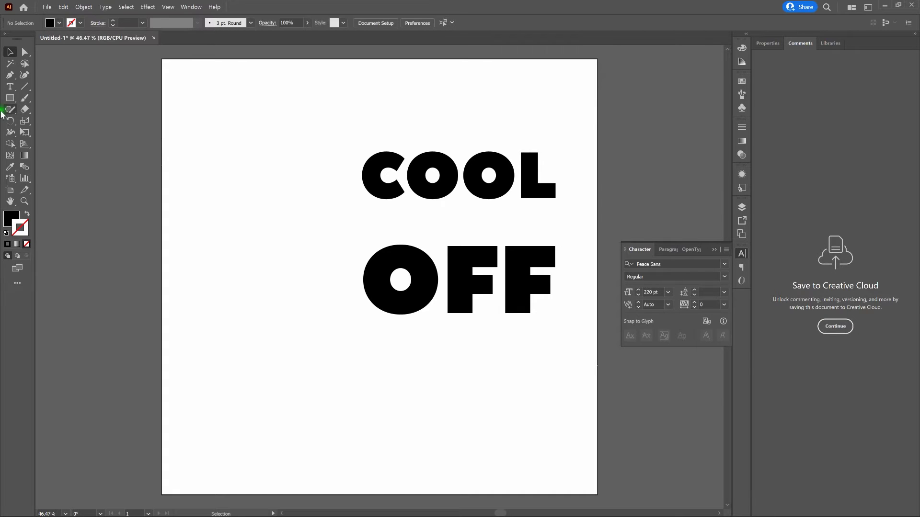
key("t")
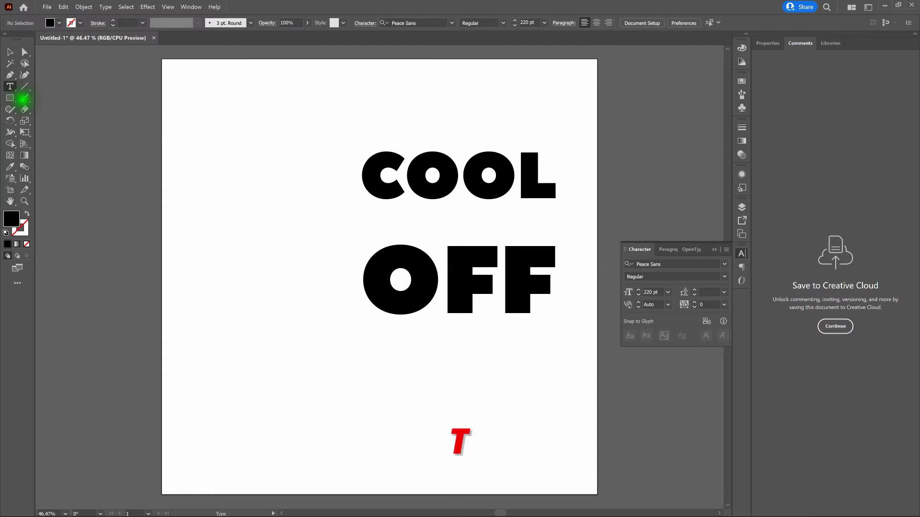
left_click(496, 290)
double_click(497, 290)
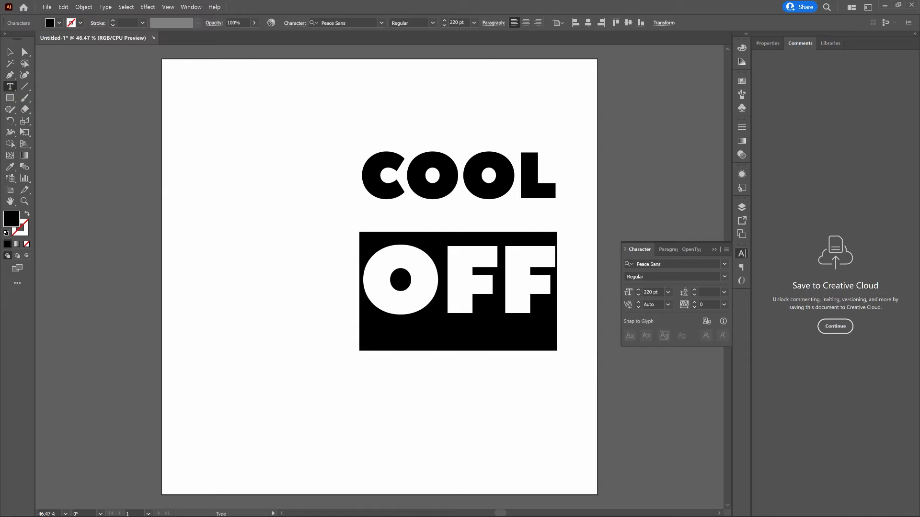
left_click(706, 291)
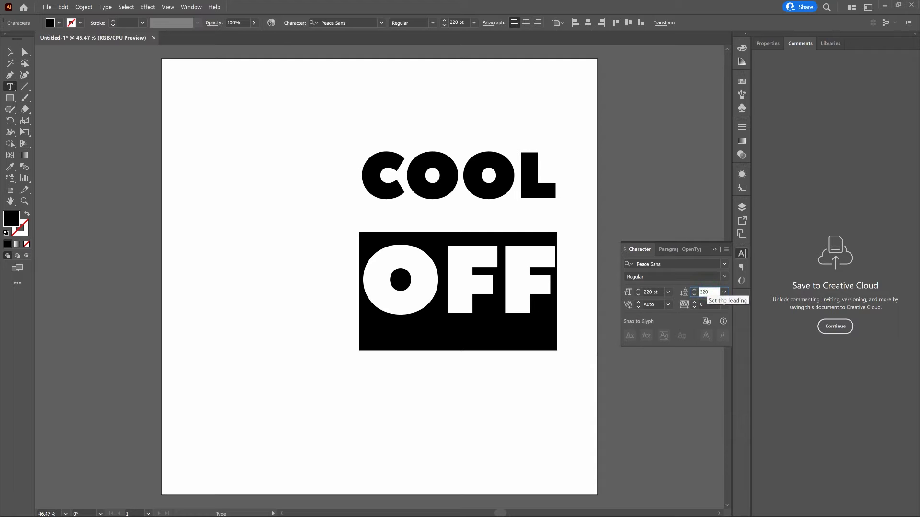
type("220")
key("Return")
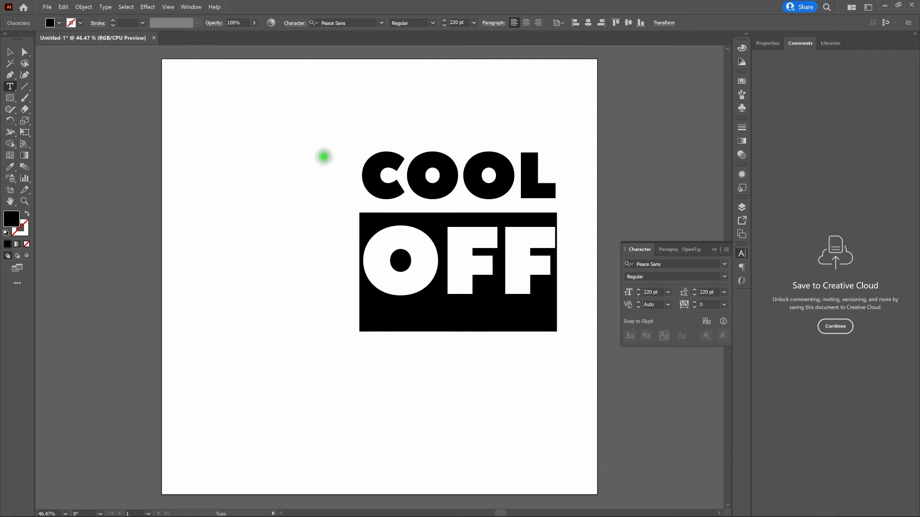
- Return to the Selection tool and select the whole COOL OFF text object
left_click(10, 52)
left_click(273, 160)
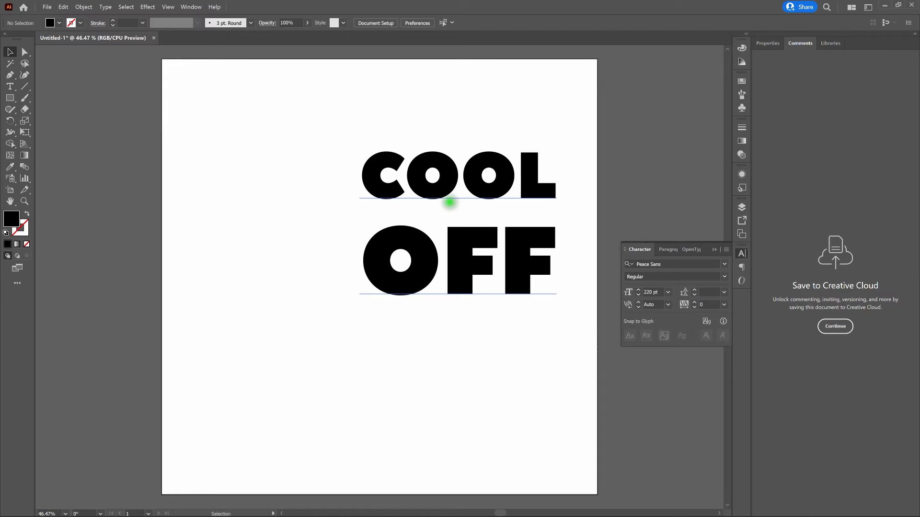
left_click(460, 191)
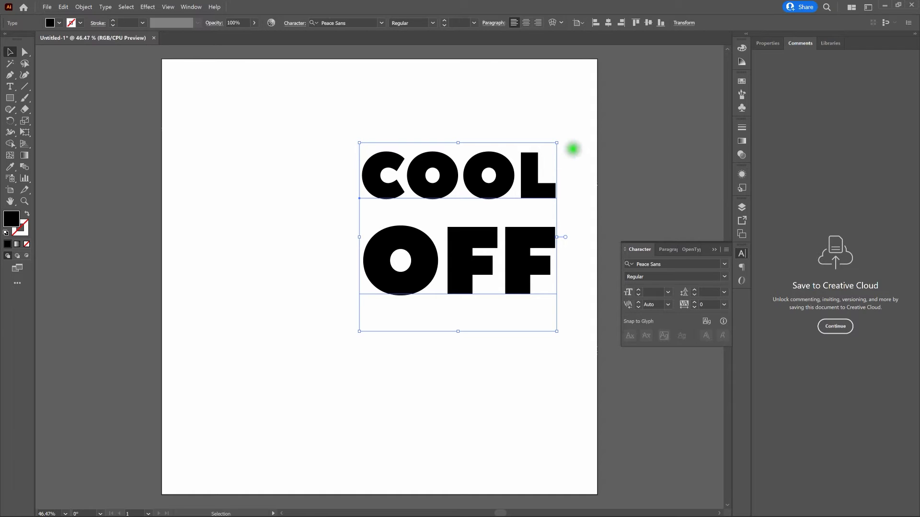
- Apply Horizontal and Vertical Align Center to the COOL OFF block, aligned to the artboard
left_click(608, 22)
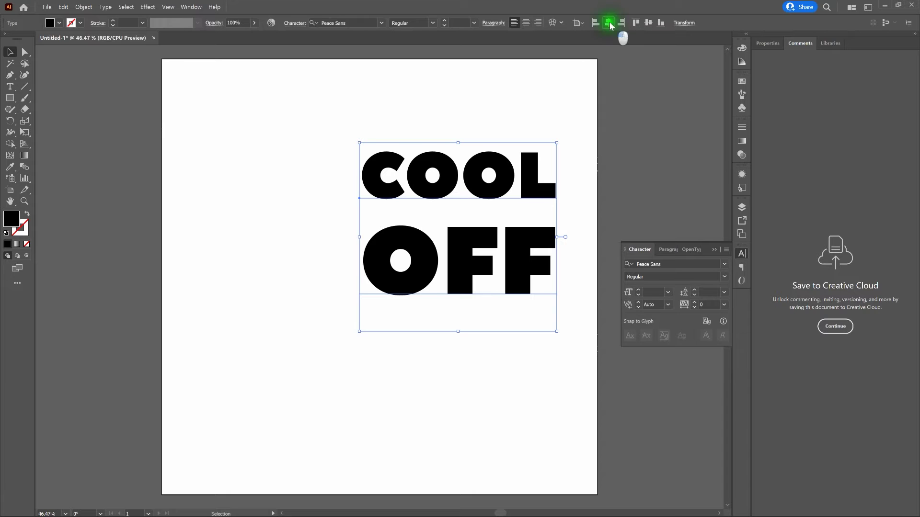
left_click(648, 23)
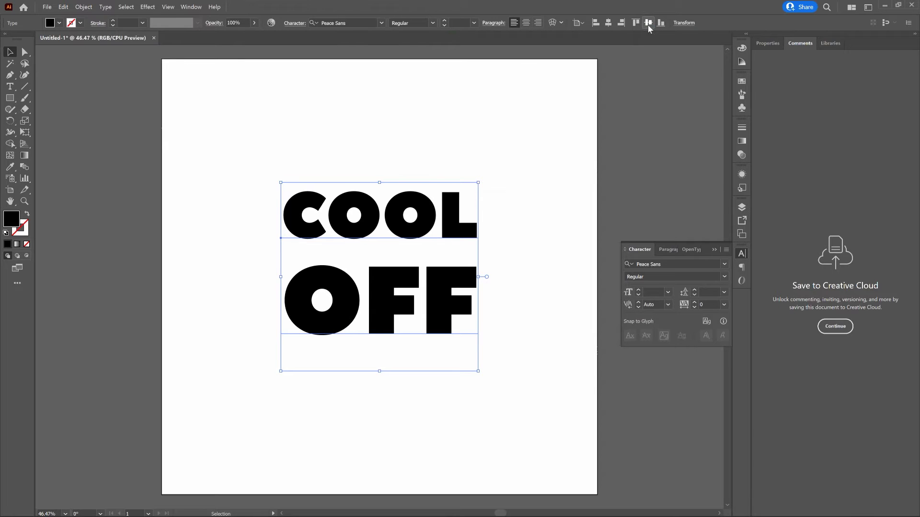
left_click(397, 14)
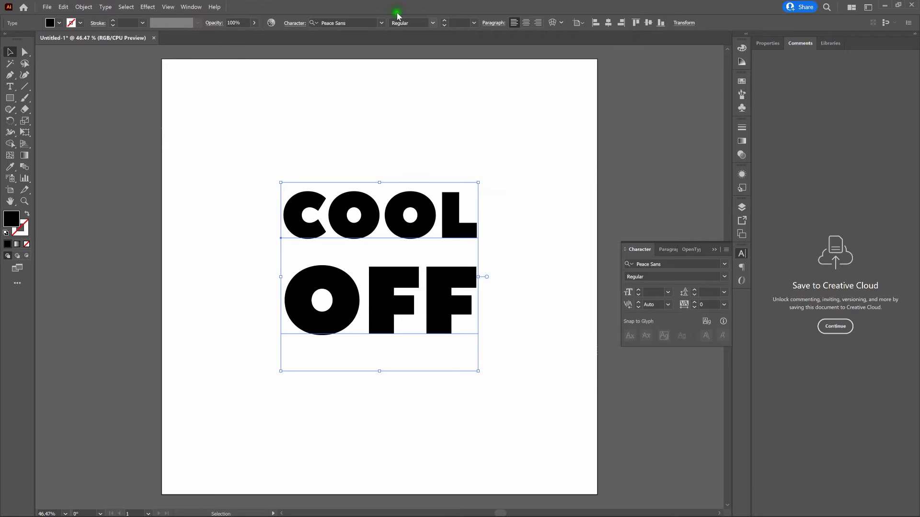
left_click(193, 7)
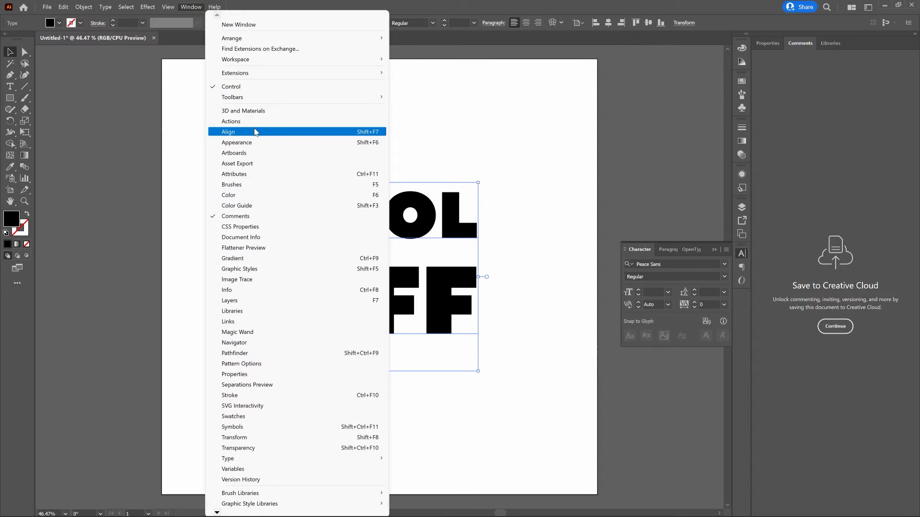
left_click(433, 7)
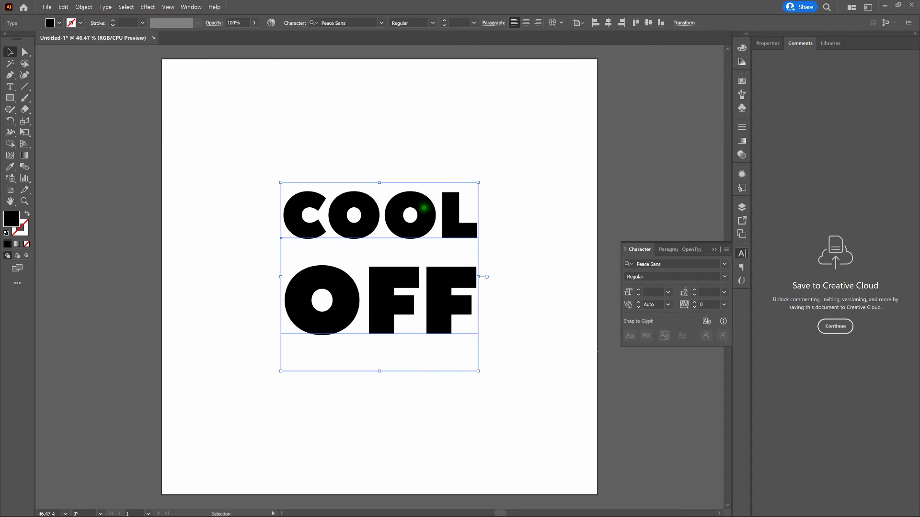
- Convert the COOL OFF text to outlines, check the paths in Outline view, then deselect
right_click(423, 208)
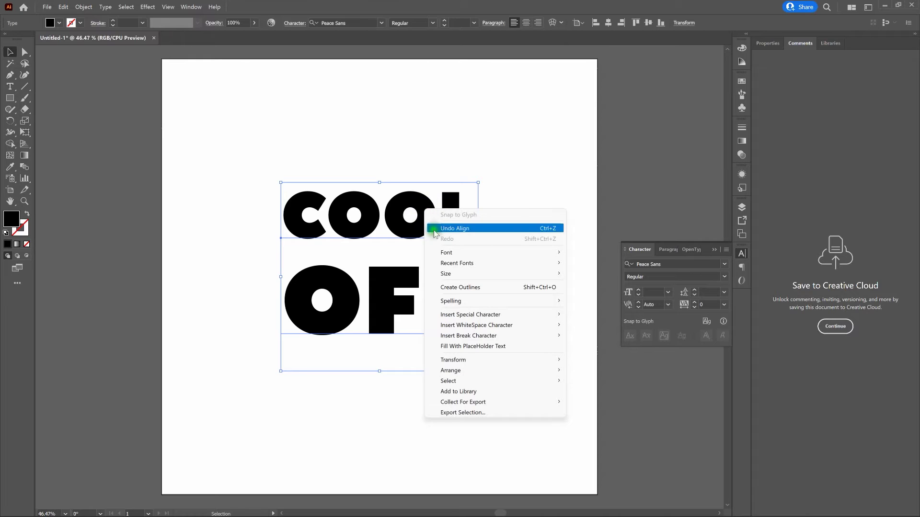
left_click(470, 287)
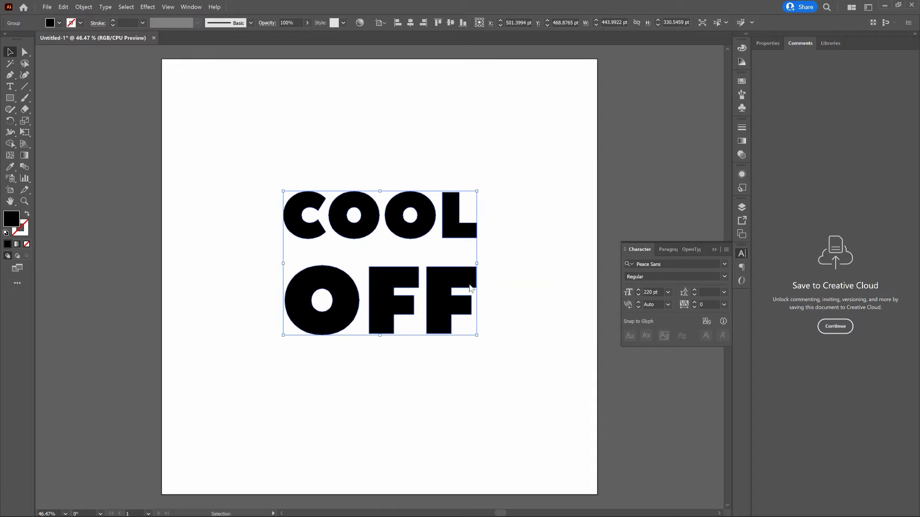
key("a")
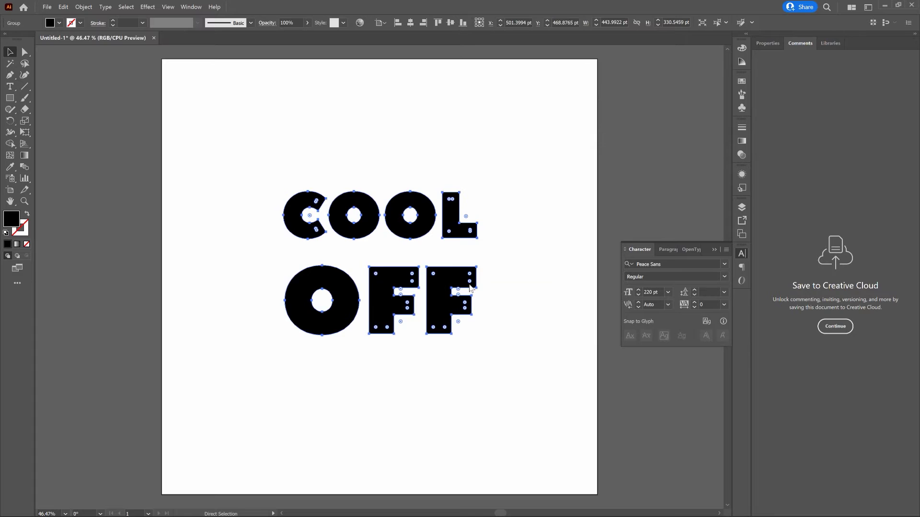
key("v")
key("ctrl+y")
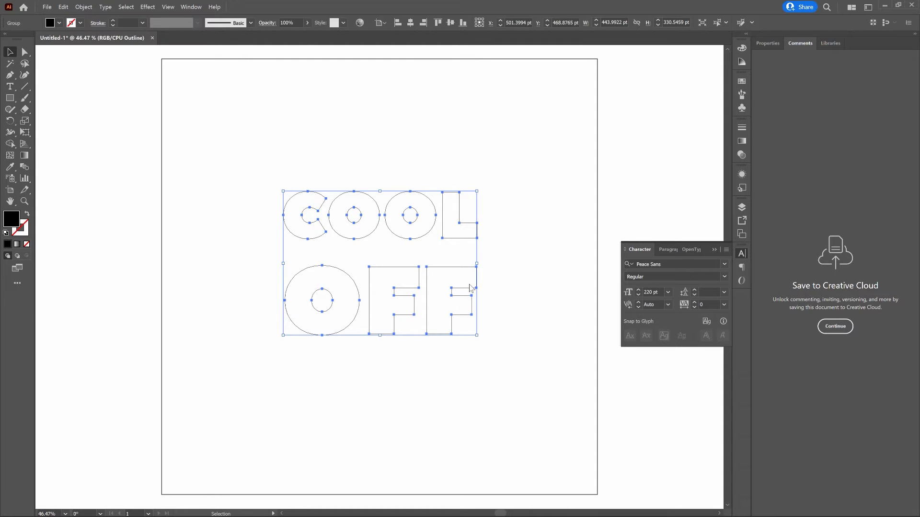
key("a")
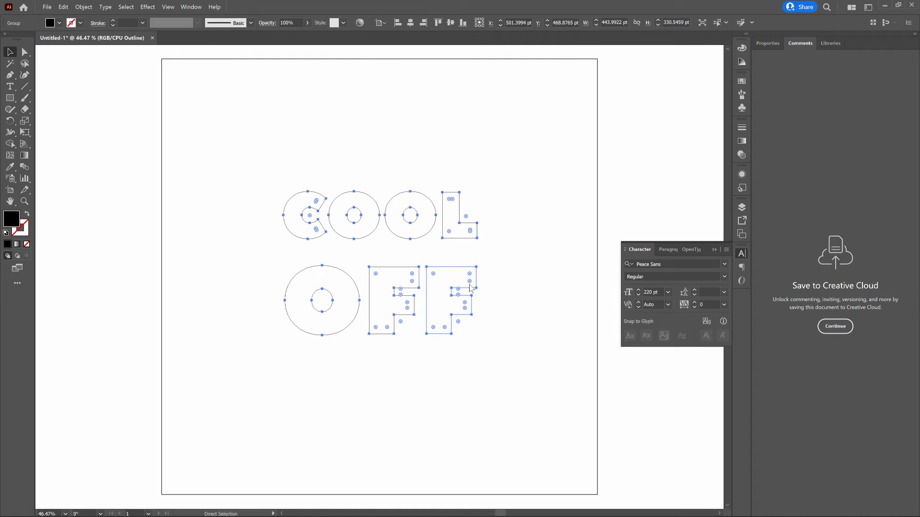
key("v")
key("ctrl+y")
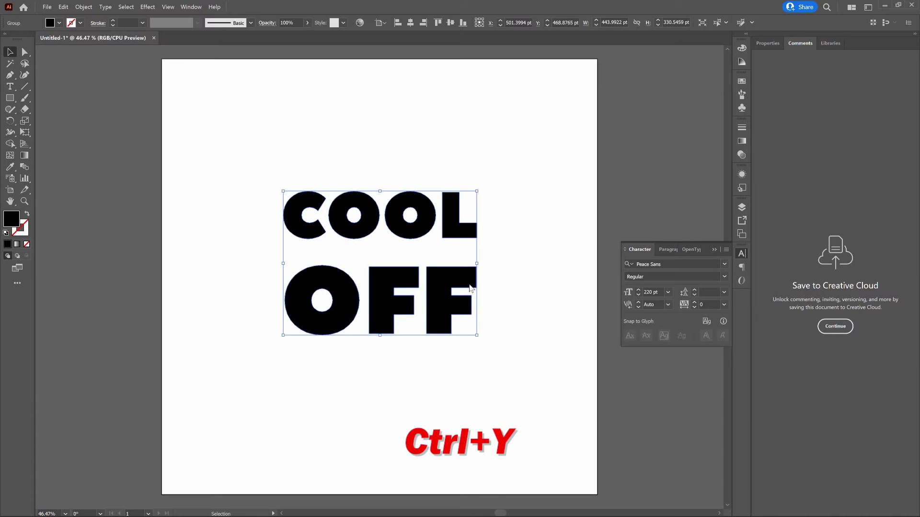
left_click(517, 270)
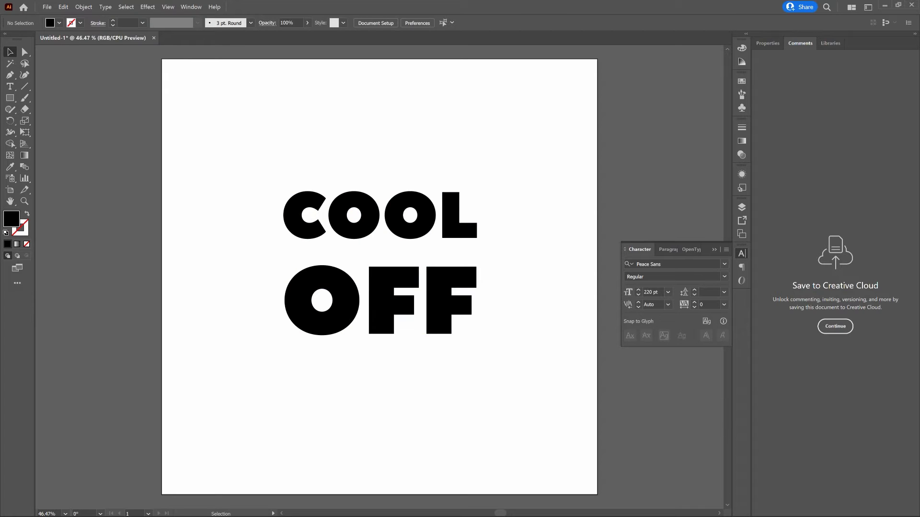
- Zoom in to 150% on the outlined COOL OFF letters, ready to draw rectangles
key("a")
key("ctrl+plus")
key("ctrl+plus")
key("ctrl+plus")
key("ctrl+plus")
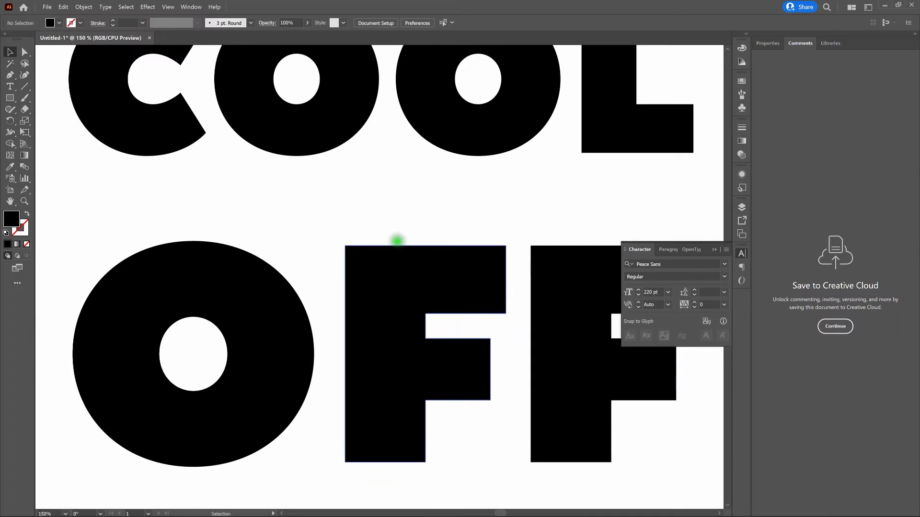
key("m")
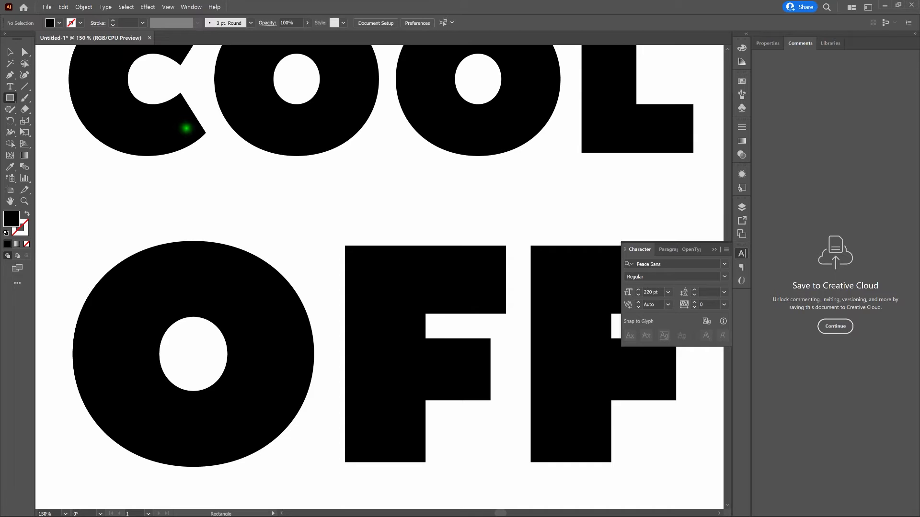
- Draw narrow black drip rectangles of varying lengths beneath the C, O, O and L of COOL
left_click_drag(205, 133, 187, 250)
left_click_drag(165, 149, 146, 210)
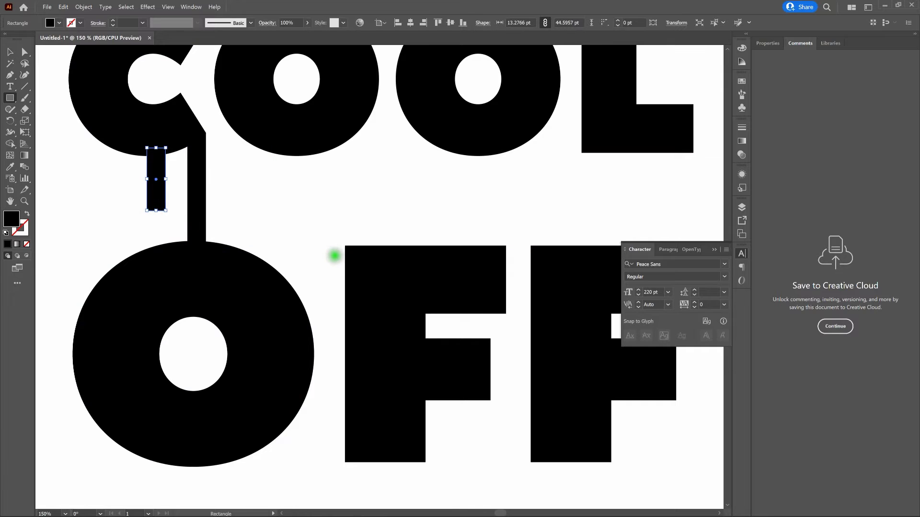
left_click_drag(345, 250, 360, 114)
left_click_drag(292, 146, 311, 215)
key("Left")
key("Left")
key("Left")
key("Left")
key("Left")
key("Left")
key("Left")
key("Left")
key("Left")
key("Left")
key("Left")
key("Left")
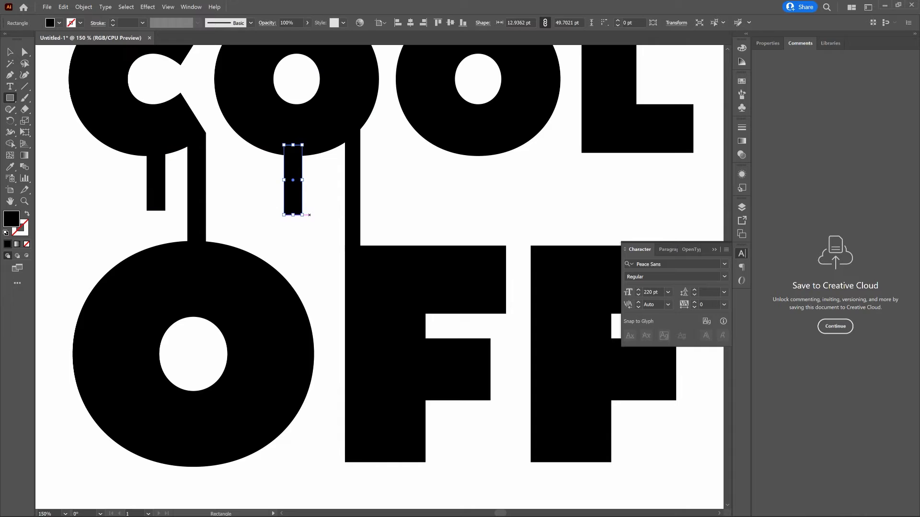
left_click_drag(454, 141, 474, 218)
left_click_drag(491, 148, 508, 191)
mouse_move(582, 146)
left_mouse_down()
mouse_move(596, 264)
mouse_move(598, 245)
left_mouse_up()
mouse_move(622, 147)
left_mouse_down()
mouse_move(642, 181)
mouse_move(641, 210)
left_mouse_up()
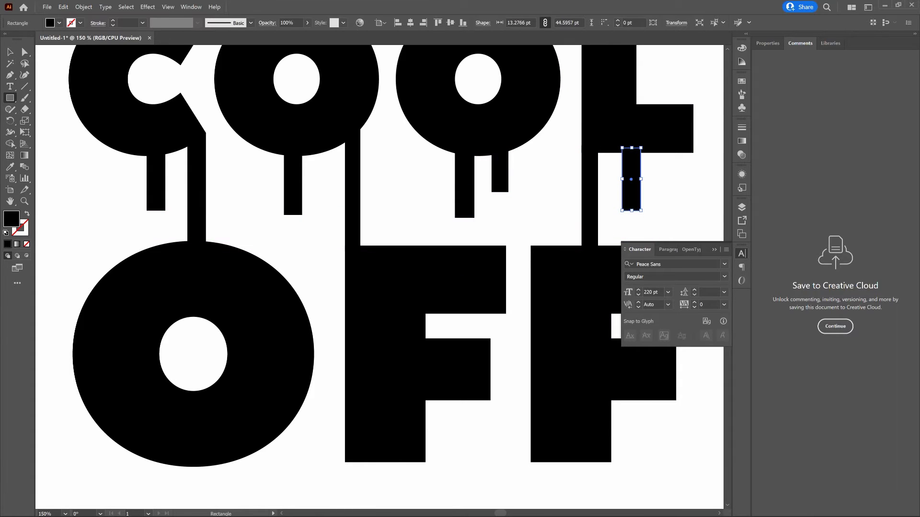
- Draw pairs of drip rectangles beneath the O and both Fs of OFF
scroll(549, 304, "down", 5)
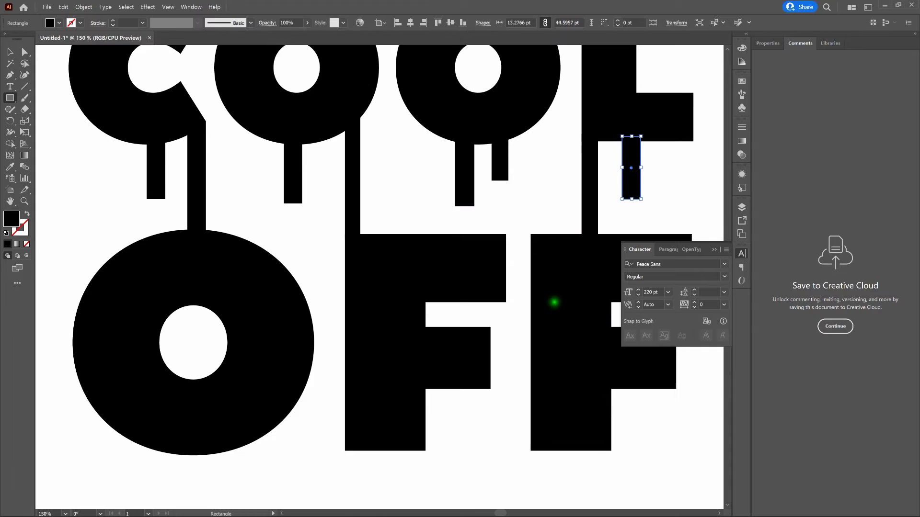
scroll(550, 302, "down", 2)
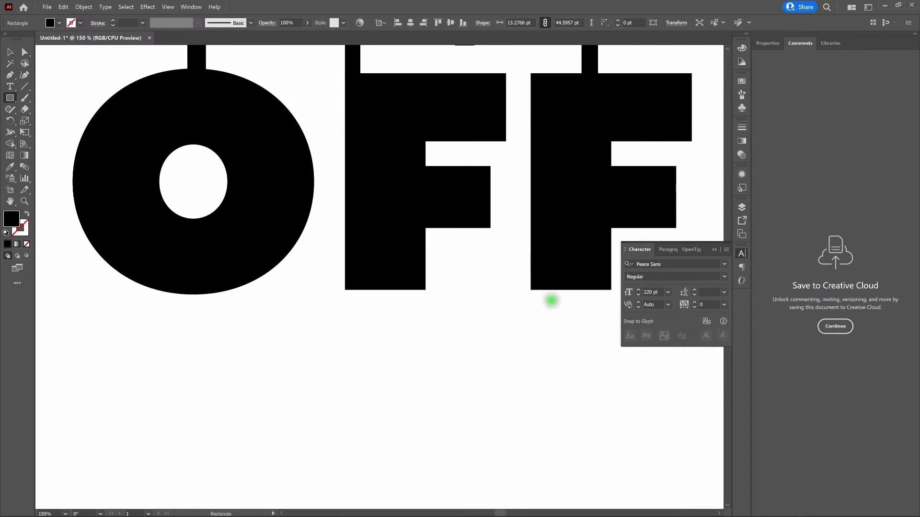
left_click_drag(163, 278, 187, 369)
left_click_drag(200, 281, 219, 337)
left_click_drag(344, 285, 365, 397)
left_click_drag(383, 284, 404, 367)
mouse_move(531, 284)
left_mouse_down()
mouse_move(535, 322)
mouse_move(550, 338)
left_mouse_up()
left_click_drag(566, 284, 586, 366)
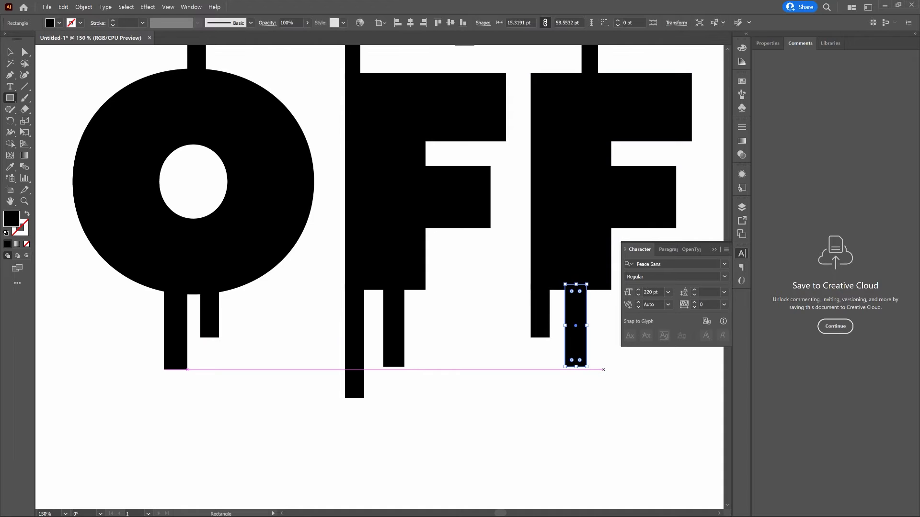
- Fit the whole artboard in view and return to the Selection tool
key("v")
key("ctrl+0")
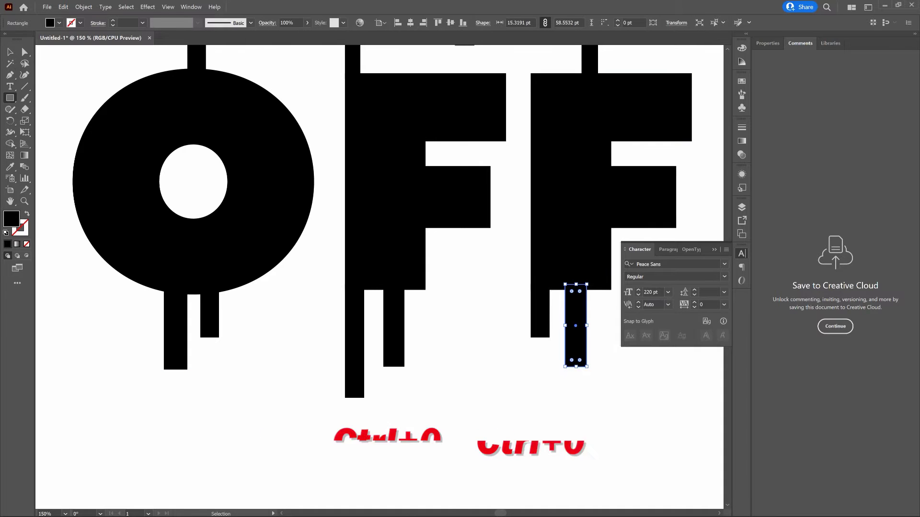
key("v")
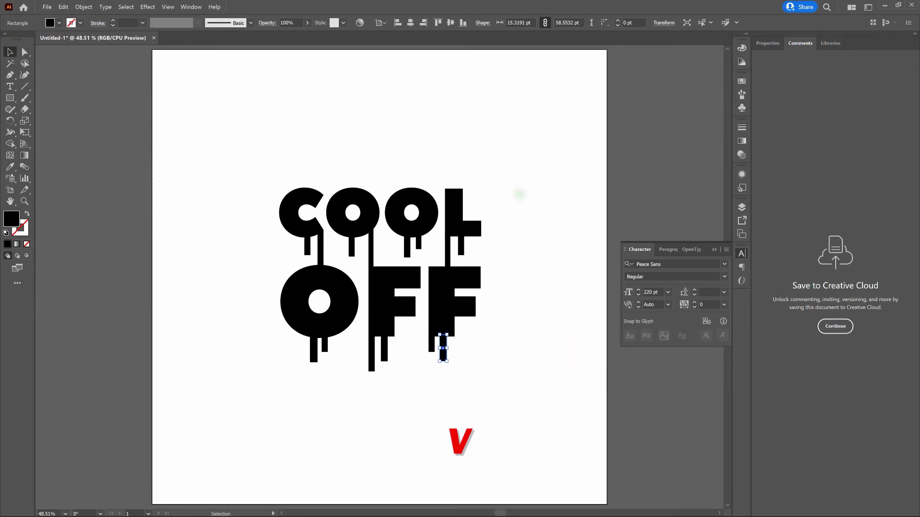
- Marquee-select all the letter shapes and drip bars
left_click(519, 194)
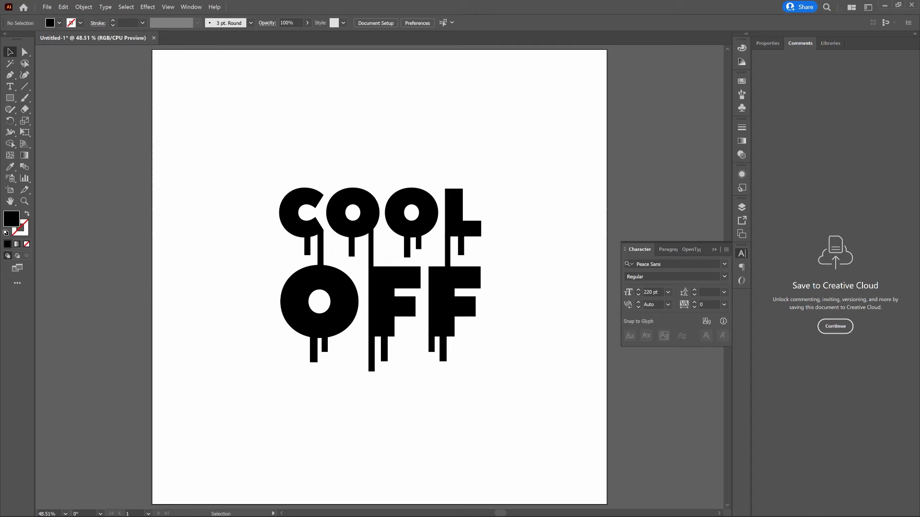
left_click_drag(238, 158, 284, 205)
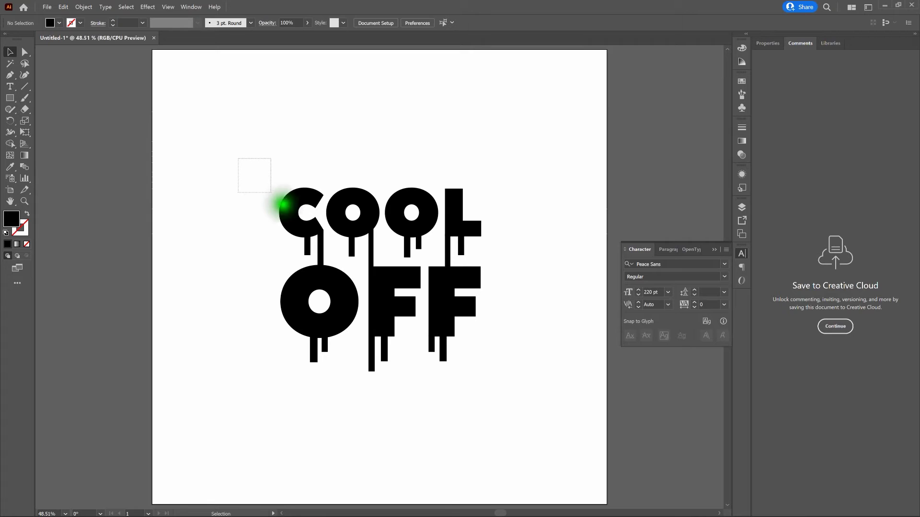
left_click_drag(284, 205, 523, 393)
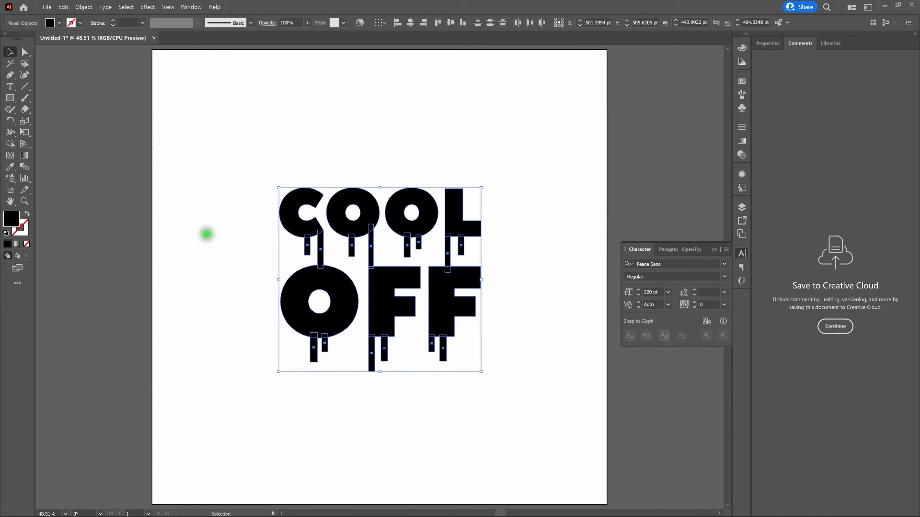
- Merge the C with its drip using Shape Builder, then switch to Outline view
key("shift+m")
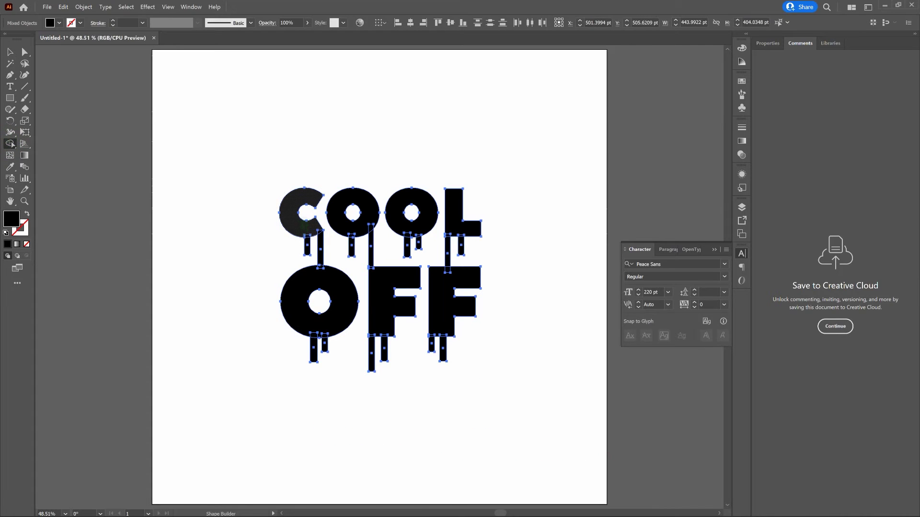
left_click(307, 229)
mouse_move(306, 229)
left_mouse_down()
mouse_move(319, 259)
mouse_move(295, 309)
mouse_move(317, 337)
left_mouse_up()
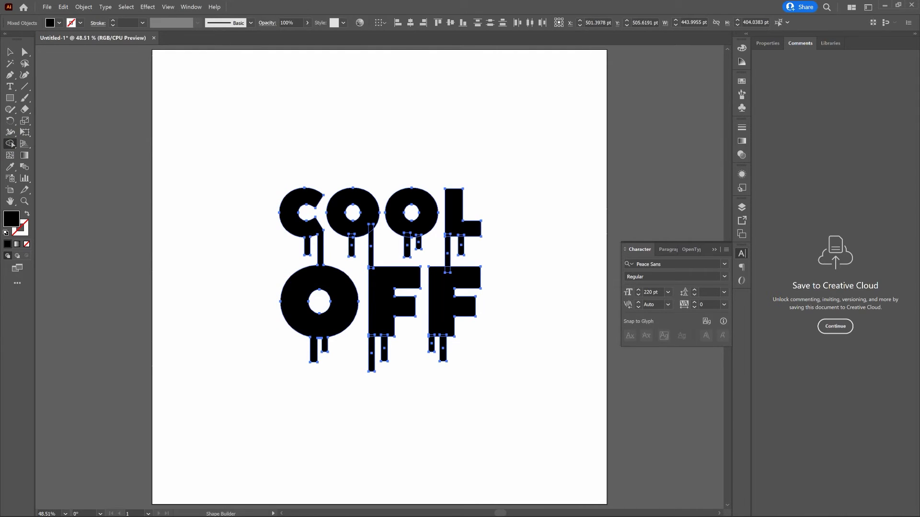
key("ctrl+y")
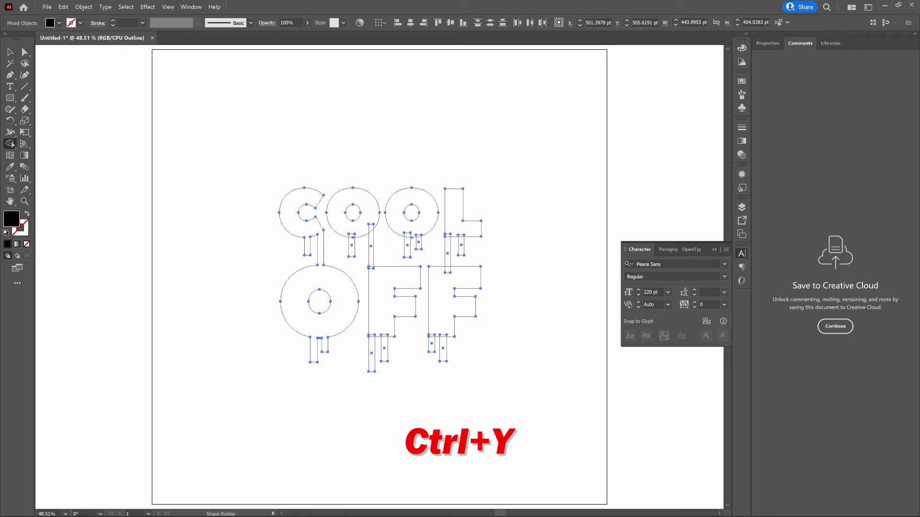
- Select every letter and drip path and combine them with Pathfinder's Unite
left_click(9, 52)
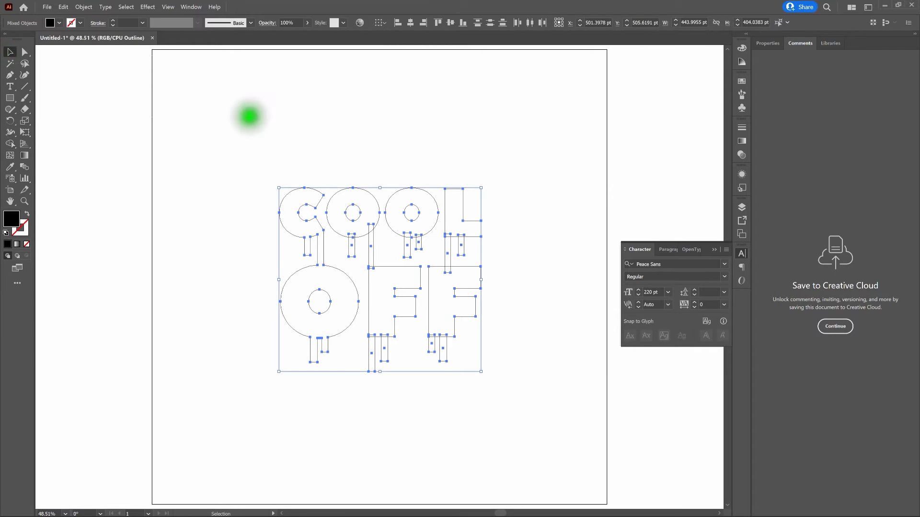
left_click(249, 116)
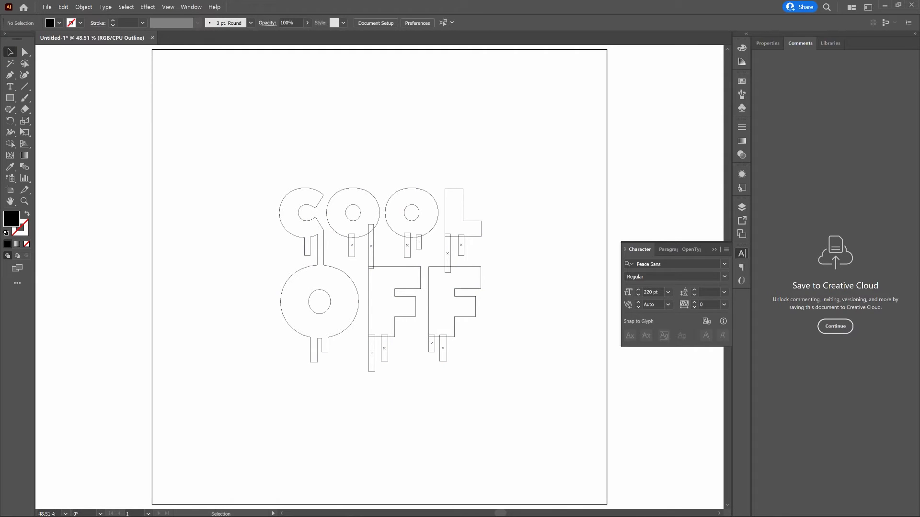
left_click_drag(246, 152, 497, 397)
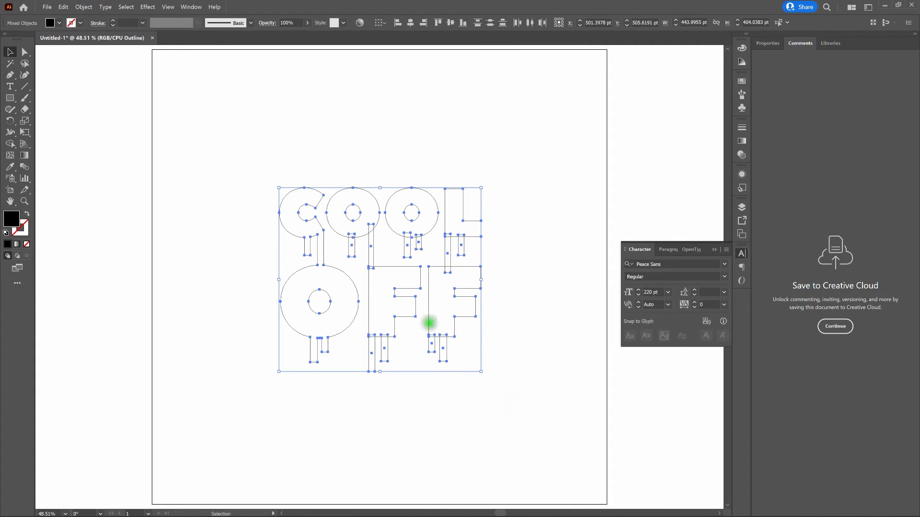
left_click(189, 7)
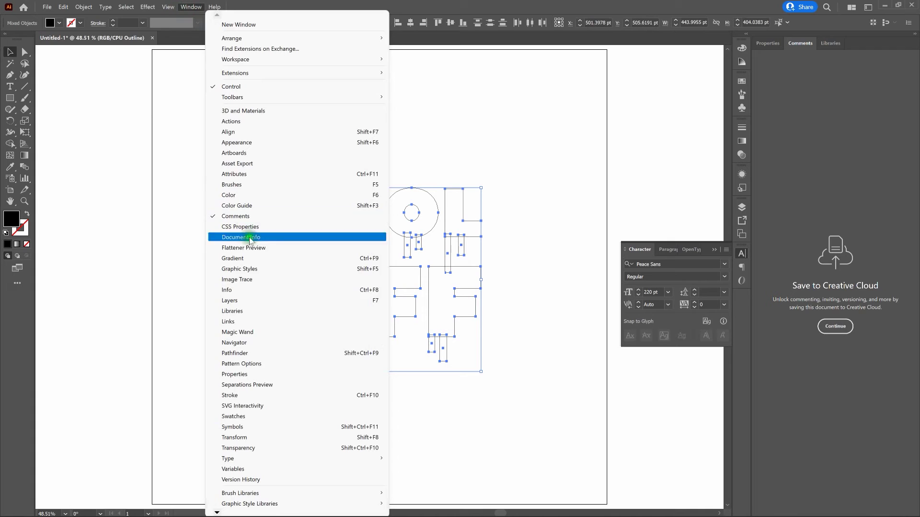
left_click(281, 356)
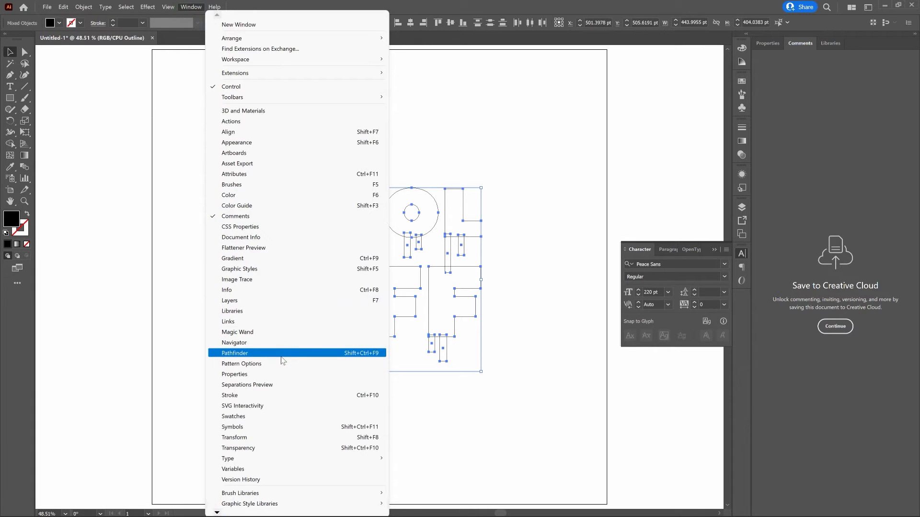
left_click(281, 355)
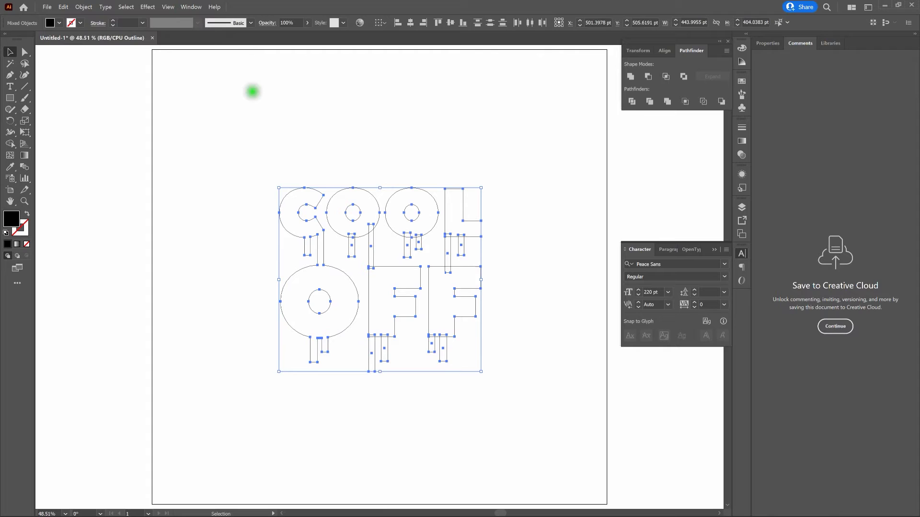
left_click(631, 77)
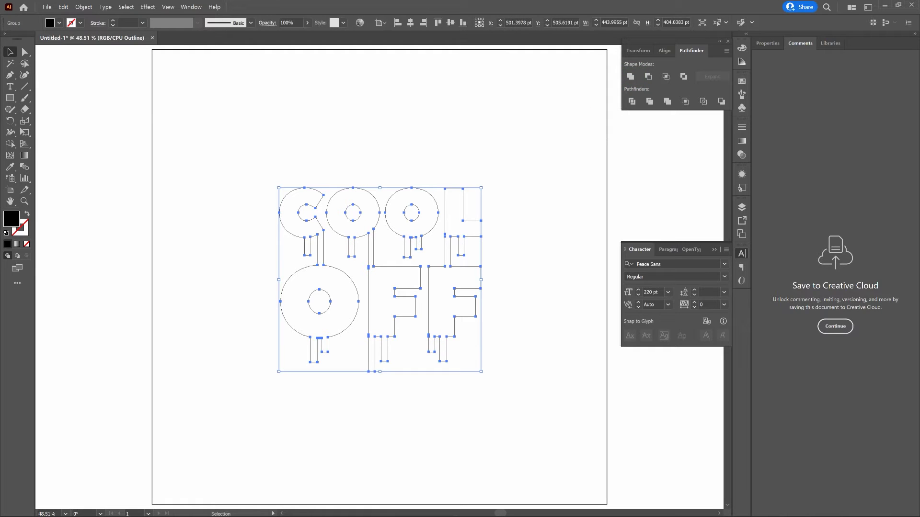
left_click(554, 123)
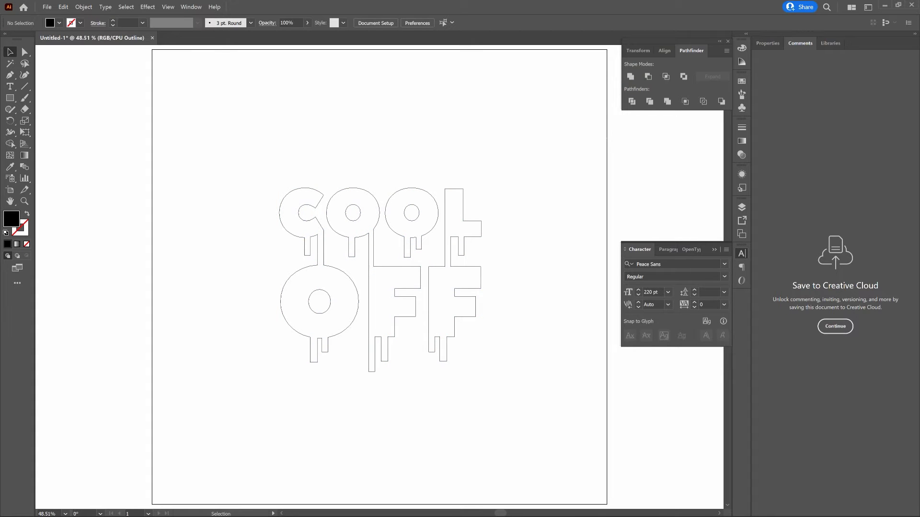
- Return to Preview, zoom in, and round the bottom tip of the C's drip
key("a")
key("ctrl+y")
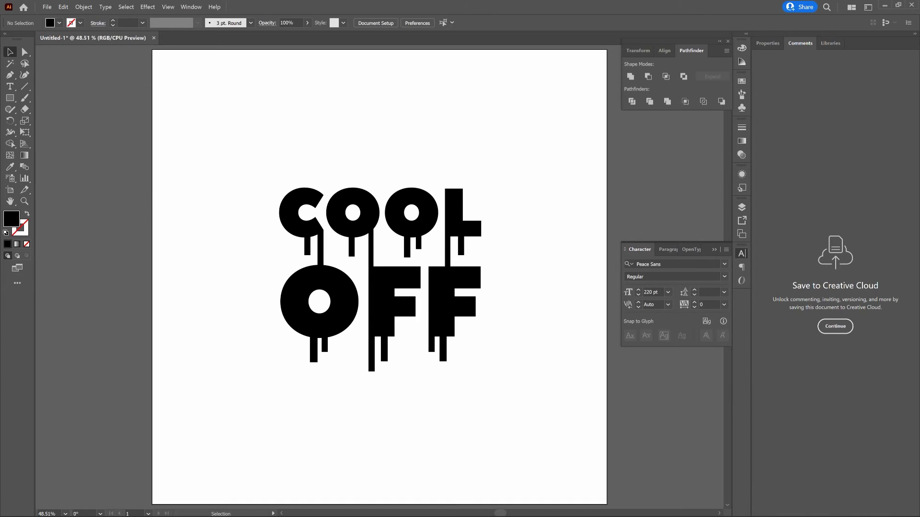
key("a")
key("ctrl+plus")
key("ctrl+plus")
key("ctrl+plus")
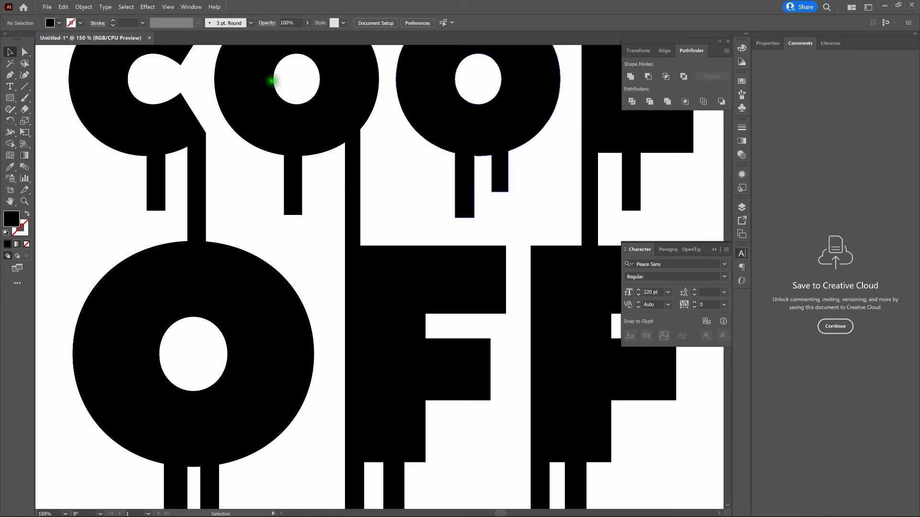
key("a")
left_click(26, 53)
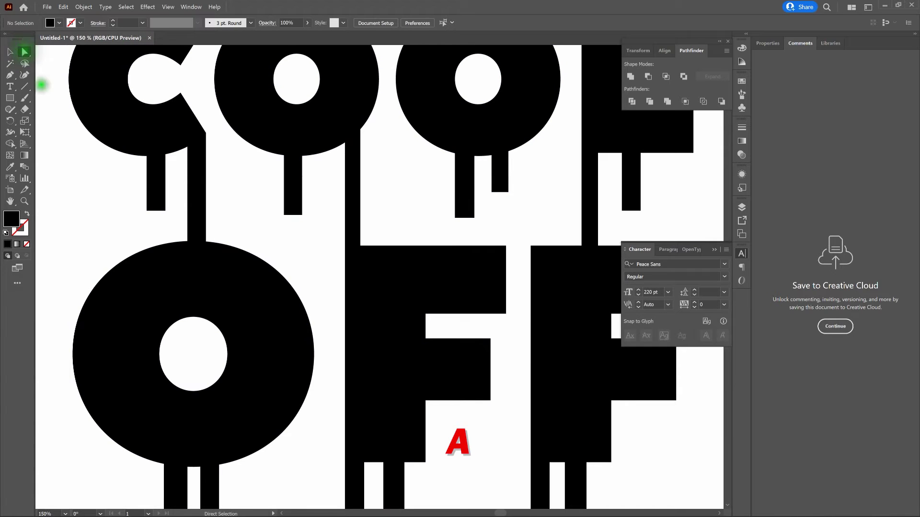
left_click_drag(131, 200, 144, 179)
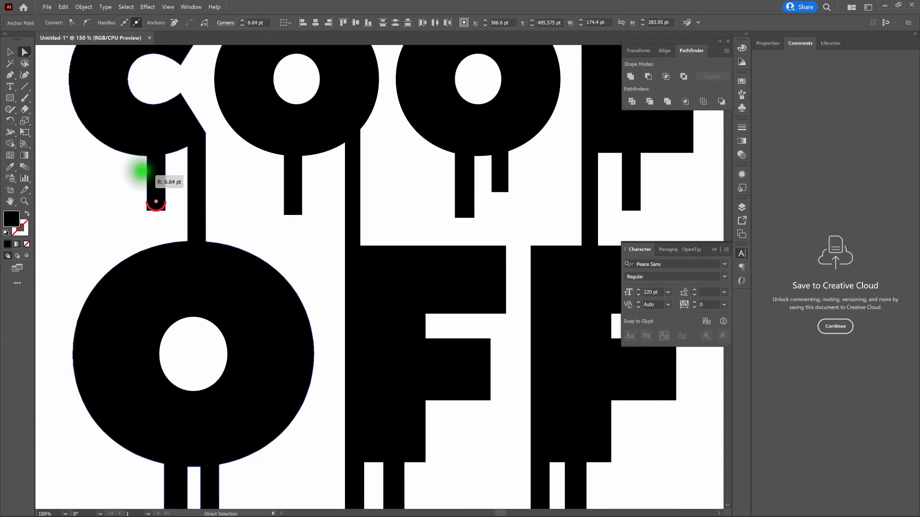
left_click(124, 181)
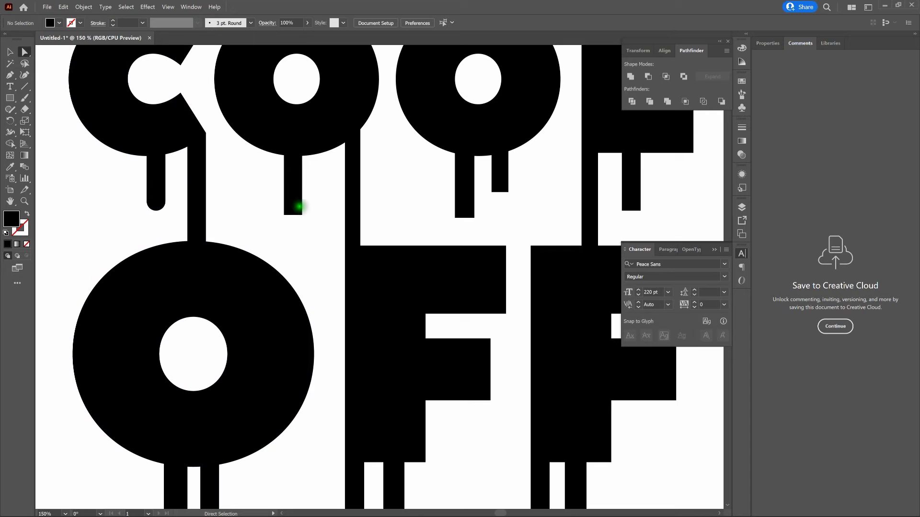
- Round the drip tips under the second O, third O and L
left_click_drag(309, 223, 293, 204)
left_click_drag(411, 206, 455, 185)
left_click_drag(527, 158, 498, 182)
left_click_drag(654, 200, 680, 199)
left_click(680, 199)
- Round the drip tips under both Fs and the O of OFF, then fit the artboard
scroll(527, 329, "down", 5)
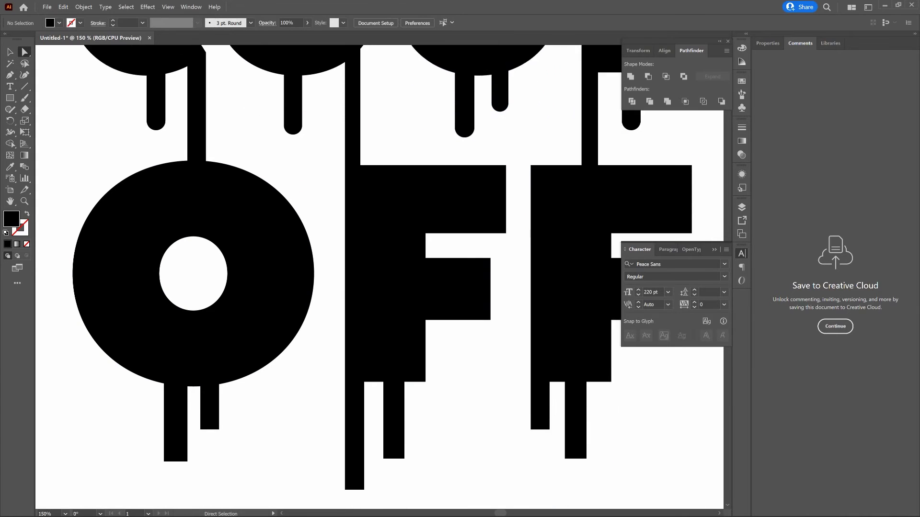
left_click_drag(599, 386, 570, 387)
left_click_drag(513, 363, 536, 359)
left_click(447, 382)
left_click_drag(415, 383, 364, 435)
left_click_drag(389, 396, 390, 390)
left_click(430, 372)
left_click_drag(329, 416, 356, 415)
left_click_drag(242, 360, 207, 355)
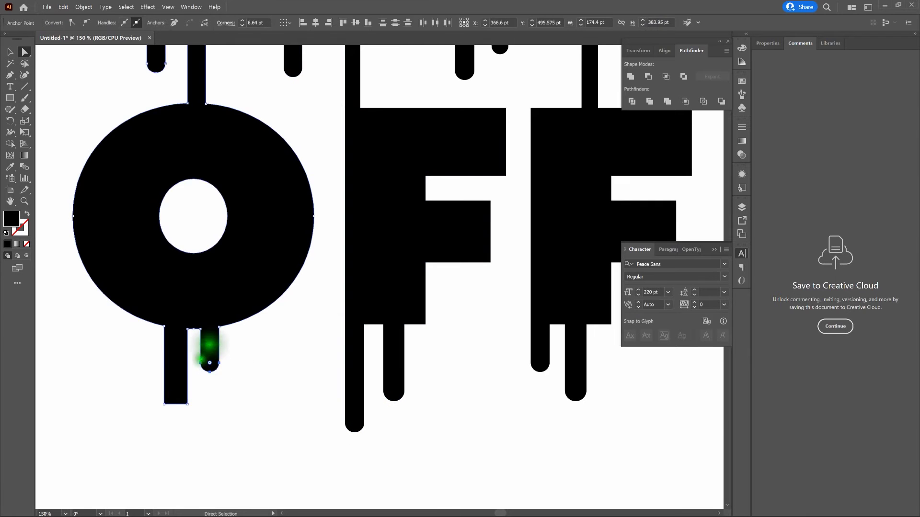
left_click_drag(154, 390, 172, 336)
left_click(252, 372)
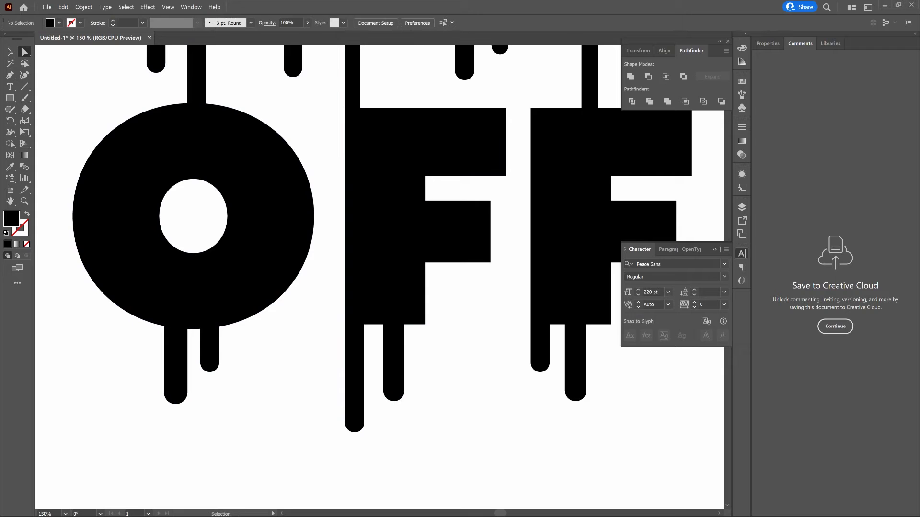
key("ctrl+0")
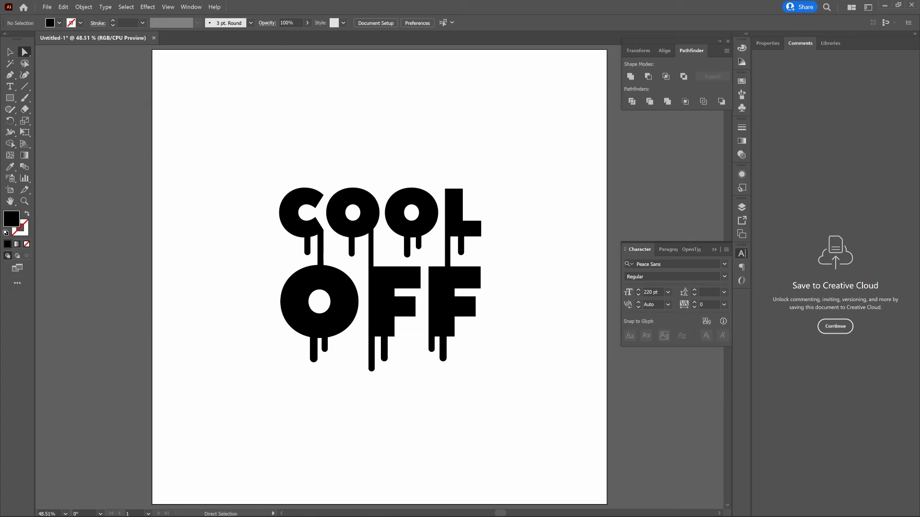
- Zoom in to 200% and pan to the C's drip and its joining stem
key("ctrl")
key("ctrl+plus")
key("ctrl+plus")
key("ctrl+plus")
key("ctrl+plus")
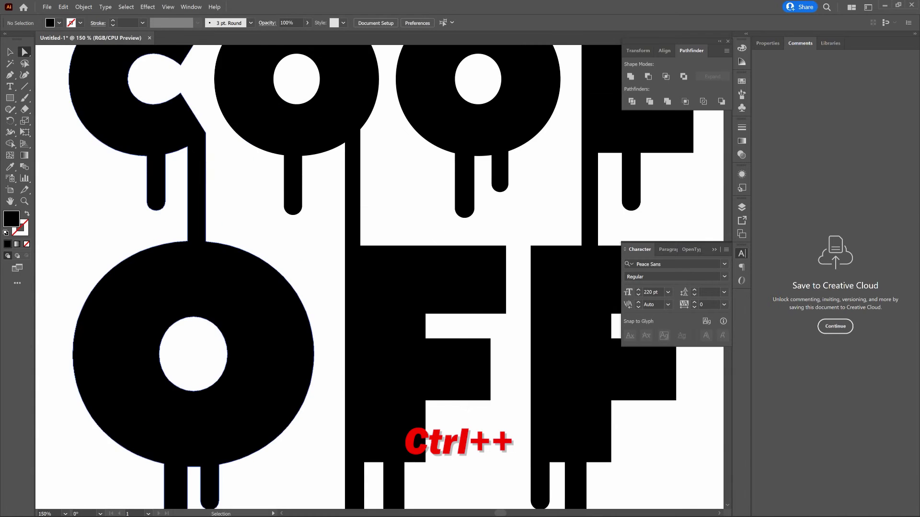
key("ctrl+plus")
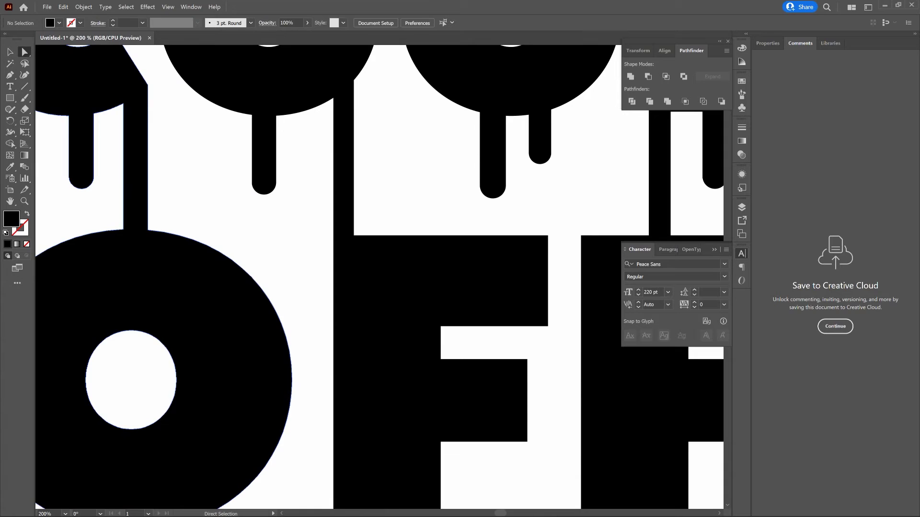
key("space")
left_click_drag(206, 211, 413, 279)
key("ctrl")
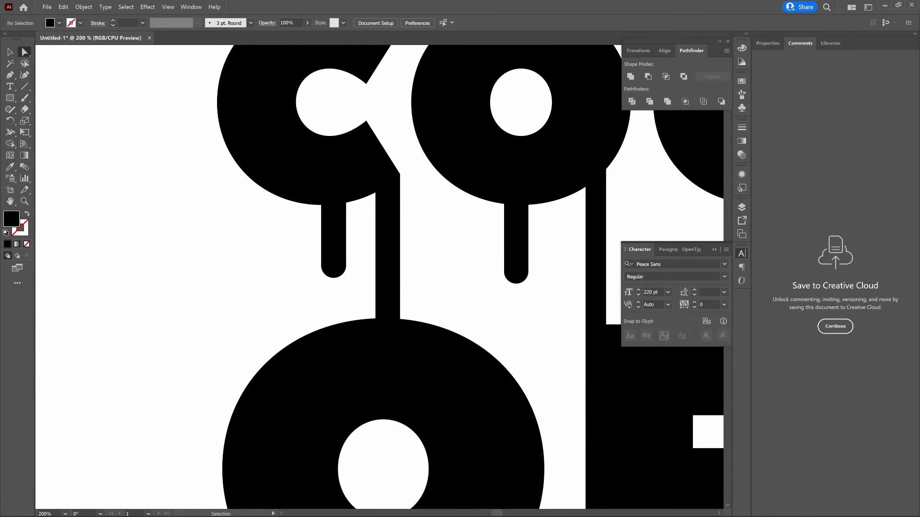
- In Outline view, round the corners where the C's drip joins the letter and stem
key("ctrl+y")
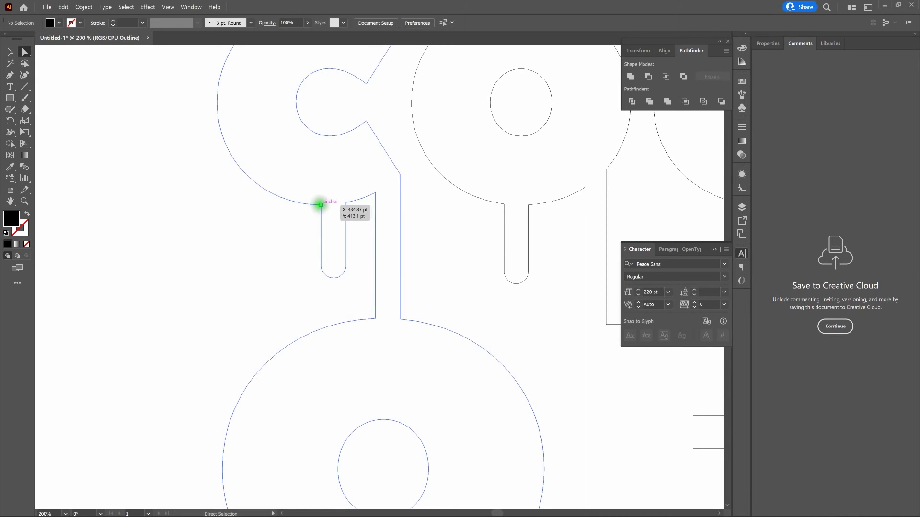
left_click(321, 205)
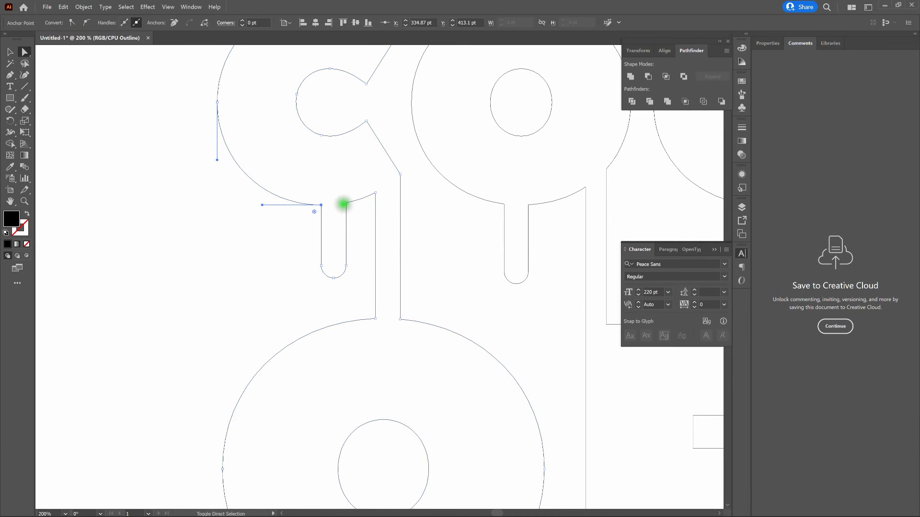
left_click(346, 203, "shift")
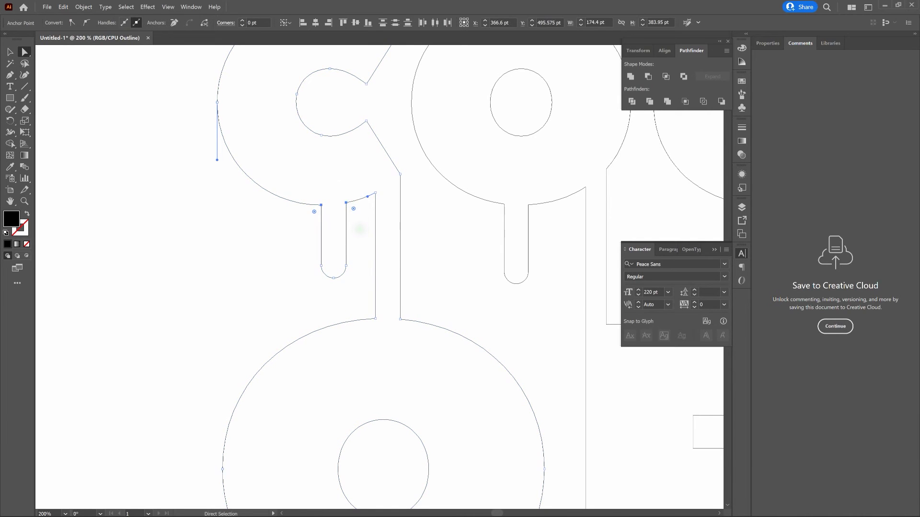
left_click_drag(353, 208, 355, 218)
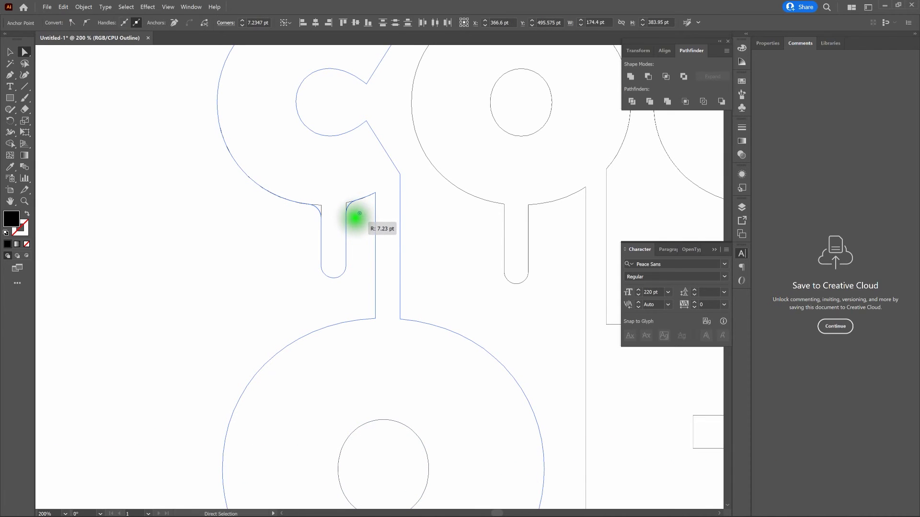
left_click_drag(355, 218, 354, 217)
left_click(359, 236)
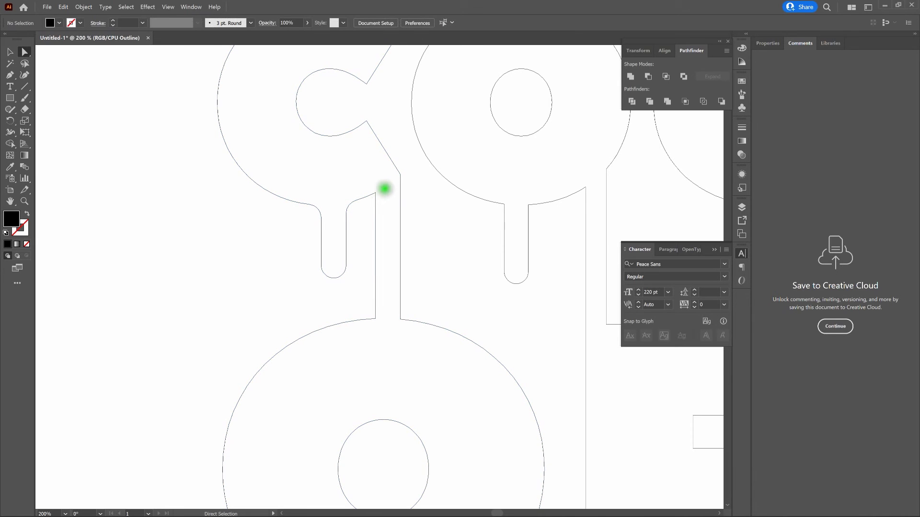
left_click(371, 197)
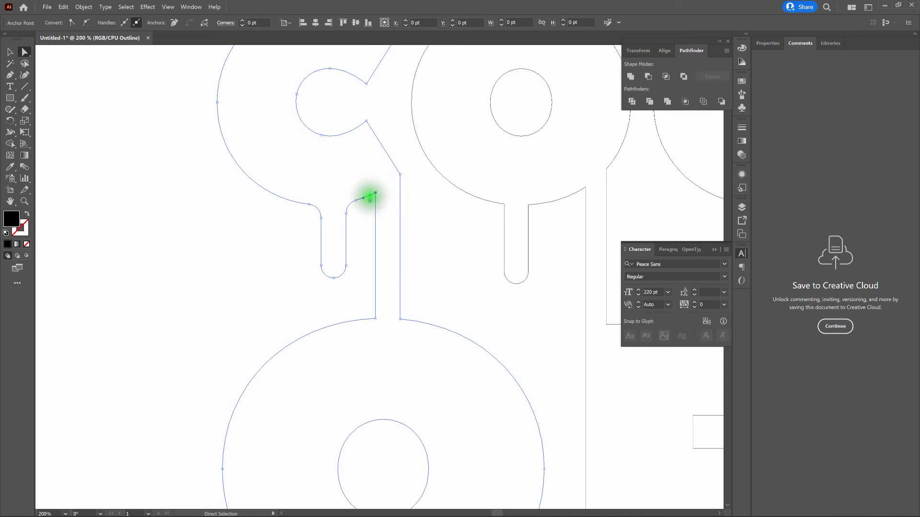
left_click_drag(371, 200, 364, 208)
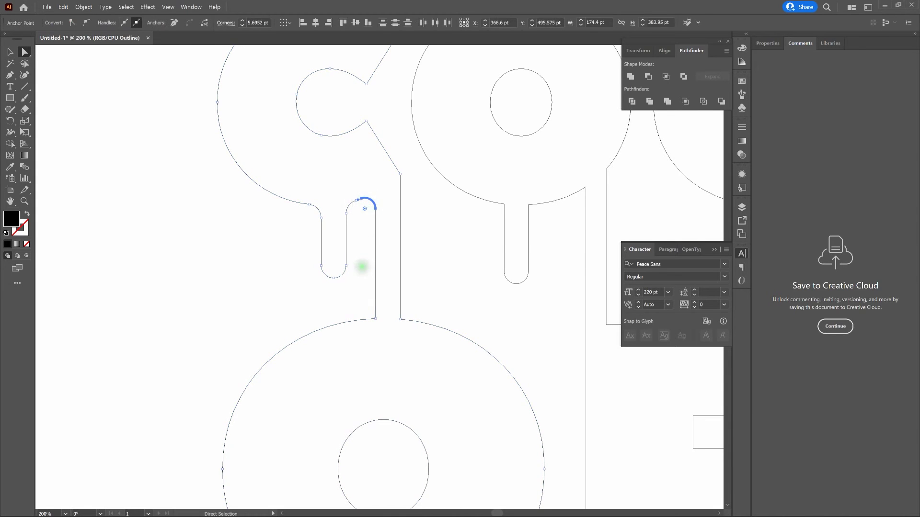
left_click(361, 266)
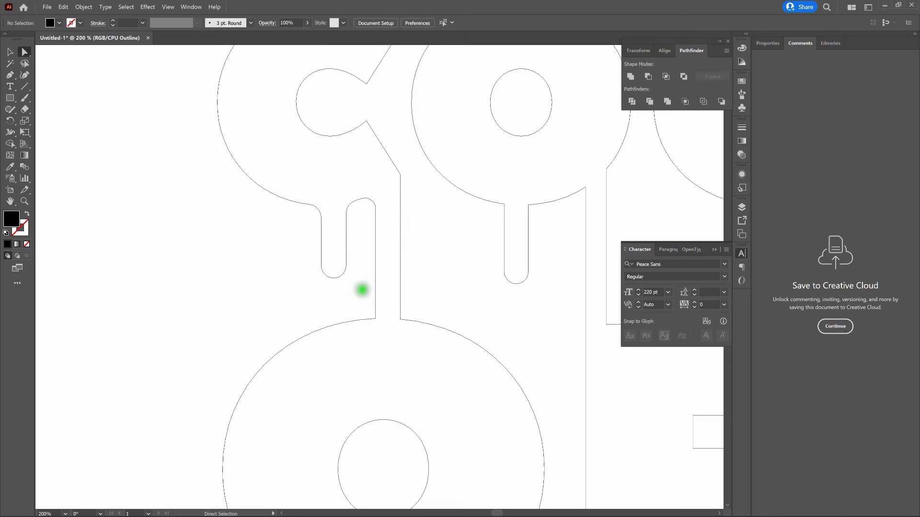
- Round the top and bottom corners of the following stems and drips across COOL
left_click_drag(361, 289, 416, 301)
left_click_drag(460, 256, 538, 188)
left_click_drag(531, 210, 538, 221)
left_click(584, 186)
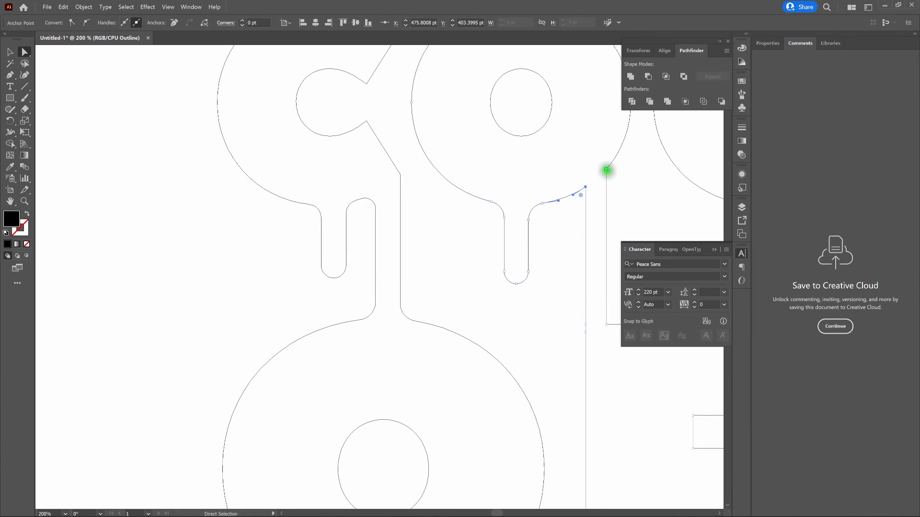
left_click(608, 171, "shift")
left_click_drag(610, 170, 226, 206)
left_click_drag(191, 314, 209, 318)
left_click_drag(328, 214, 415, 234)
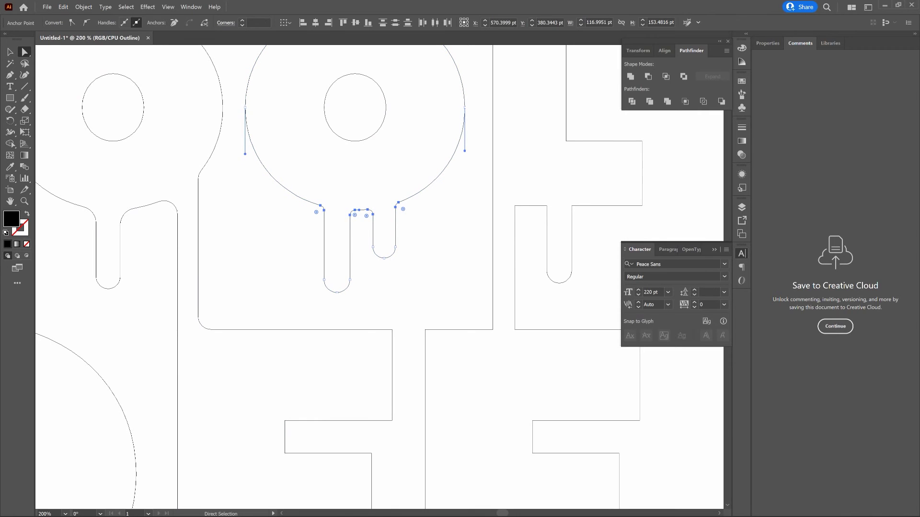
left_click(423, 266)
left_click_drag(509, 189, 580, 232)
left_click_drag(527, 309, 474, 314)
- Round the bottom corners of the F's and O's drips in OFF
left_click_drag(571, 303, 431, 84)
left_click_drag(360, 407, 294, 386)
left_click_drag(359, 407, 722, 405)
left_click_drag(460, 380, 468, 413)
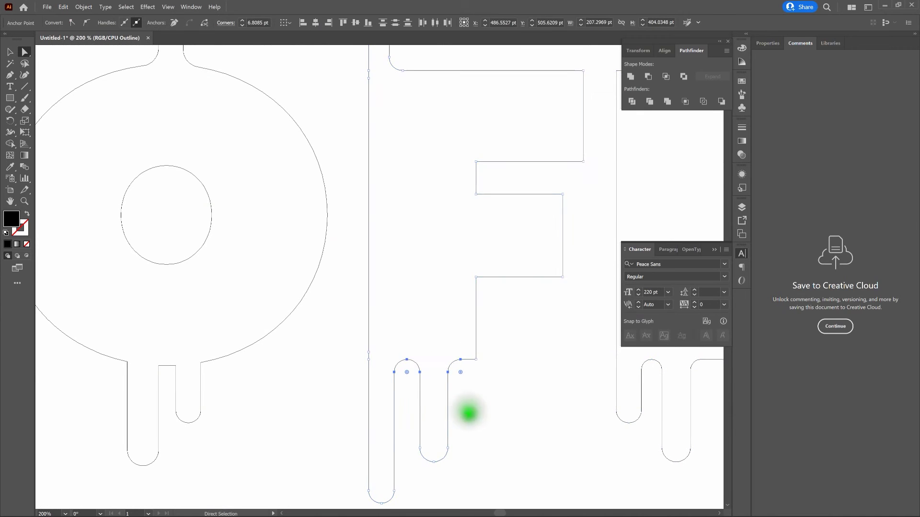
left_click_drag(279, 394, 277, 341)
left_click_drag(376, 371, 392, 407)
left_click(393, 407)
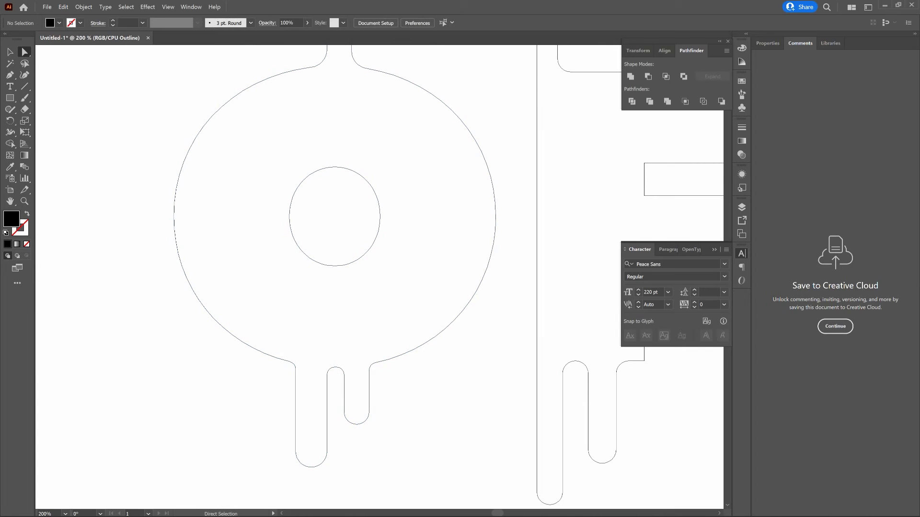
- Fit the artboard in view and switch back to Preview mode
key("ctrl")
key("ctrl+0")
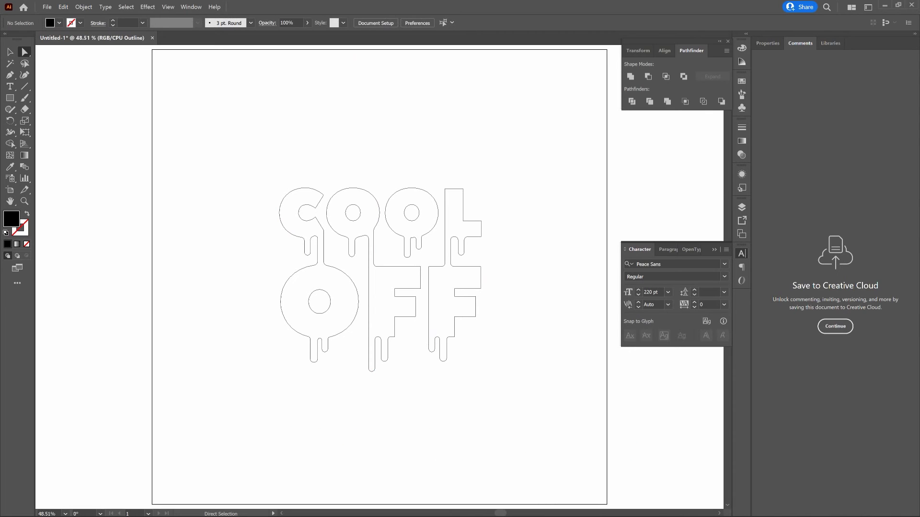
key("ctrl")
key("ctrl+y")
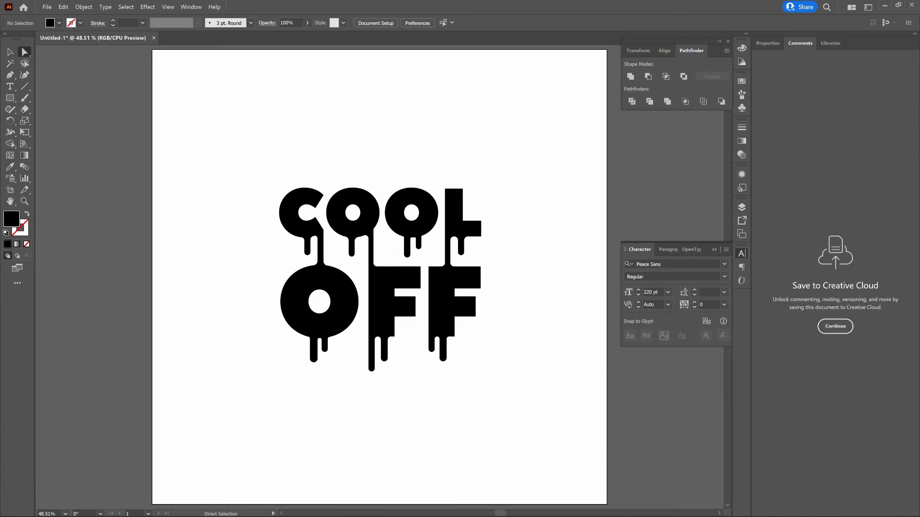
left_click(131, 161)
- Fill the COOL OFF group with blue #10539B, then reselect all the lettering
key("v")
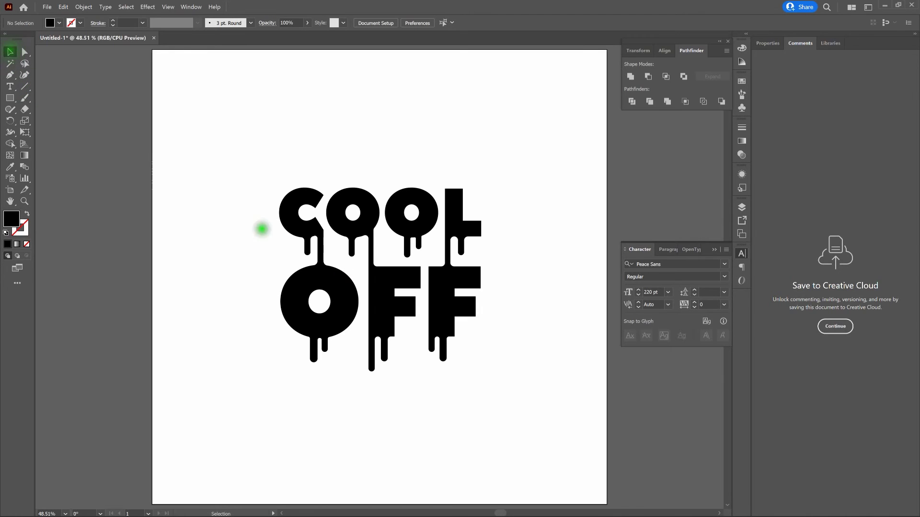
left_click(306, 221)
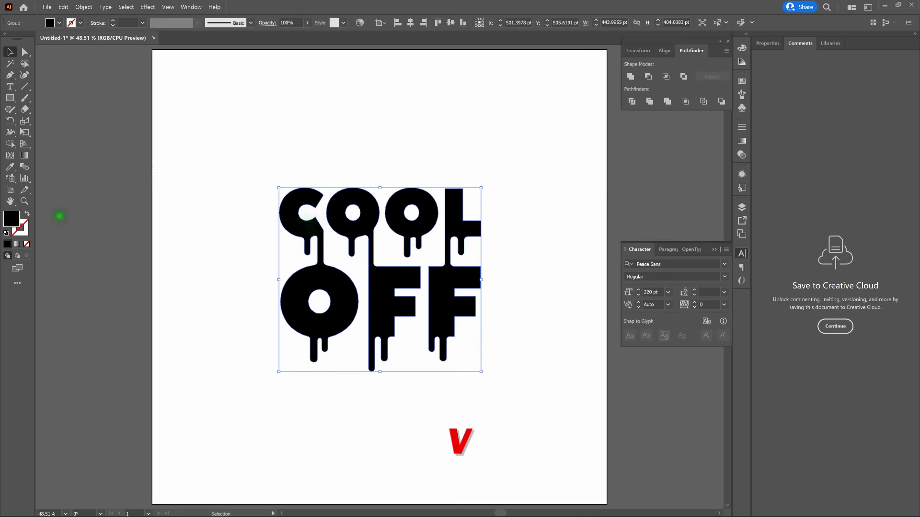
double_click(11, 219)
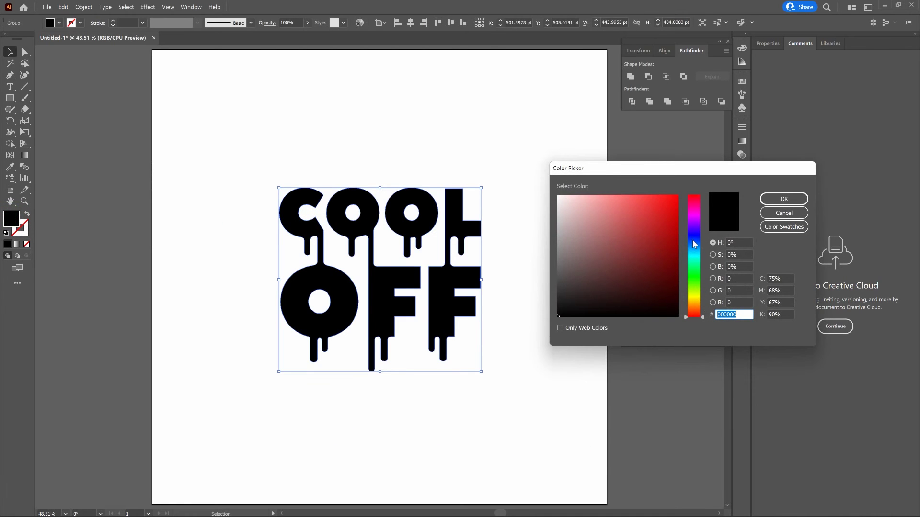
left_click(695, 245)
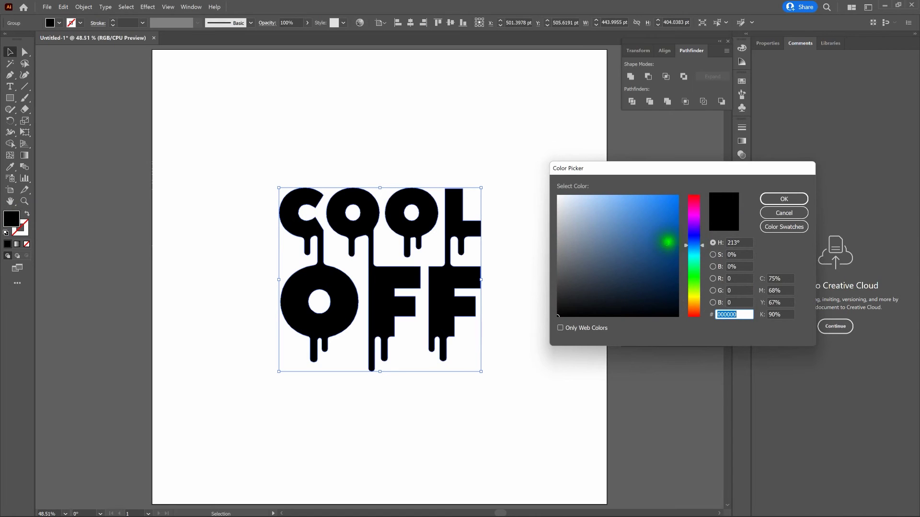
left_click(667, 242)
left_click(778, 200)
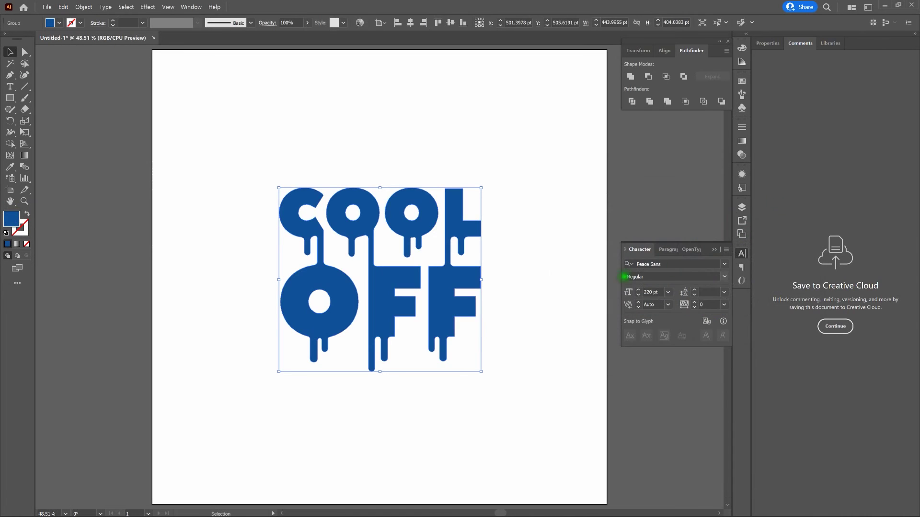
left_click(562, 273)
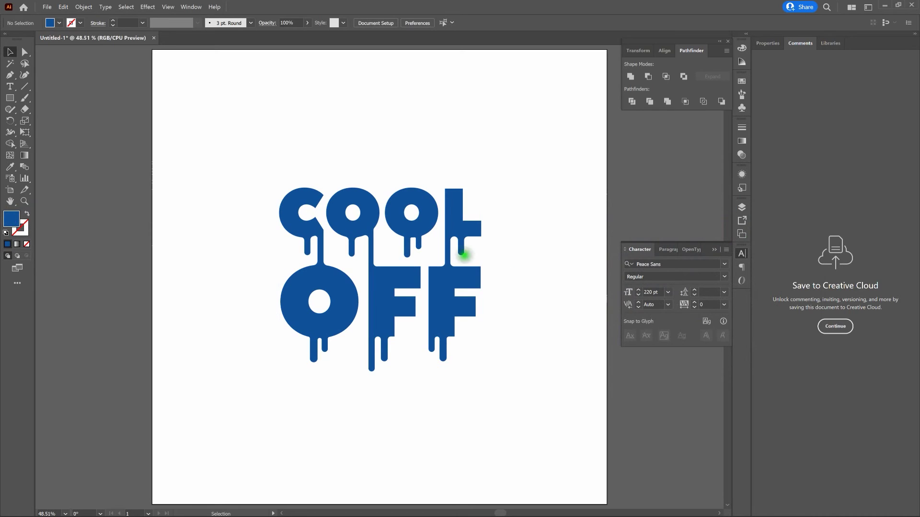
mouse_move(249, 168)
left_mouse_down()
mouse_move(496, 357)
mouse_move(509, 384)
left_mouse_up()
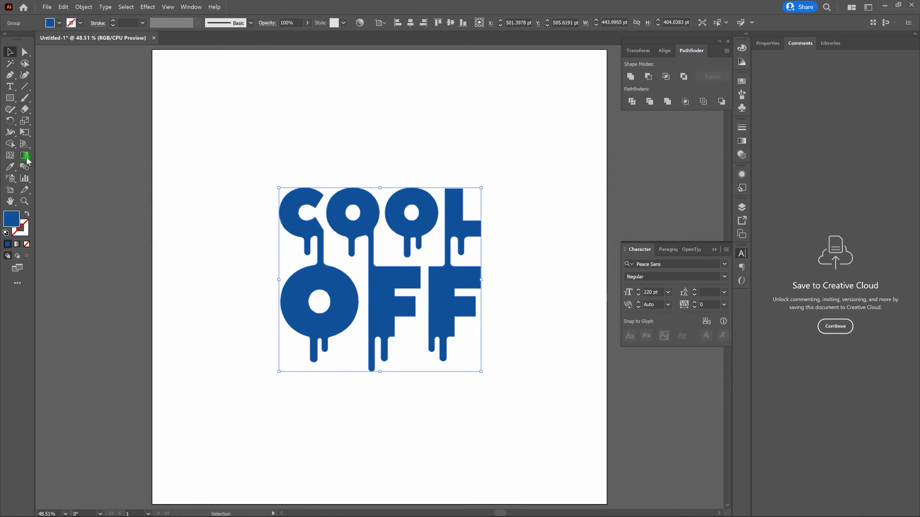
- Apply a linear gradient to the lettering with a yellow start stop and red end stop
key("g")
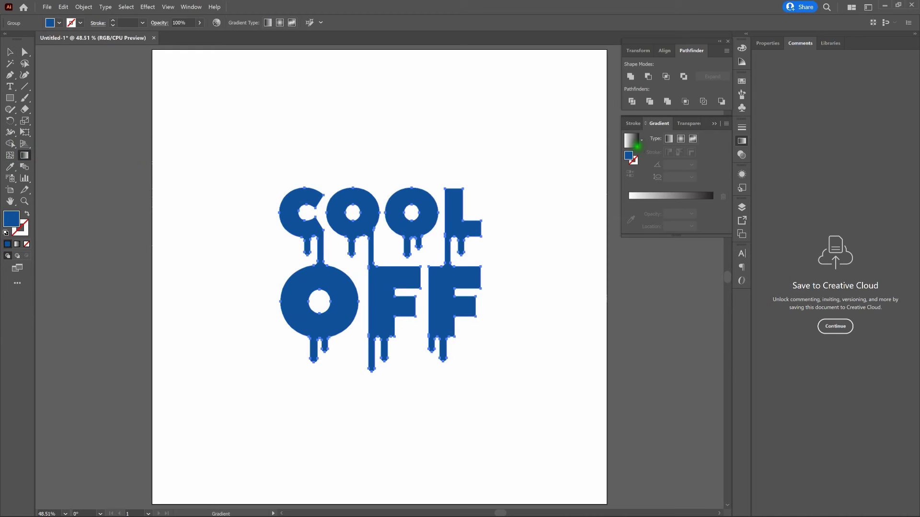
left_click(632, 142)
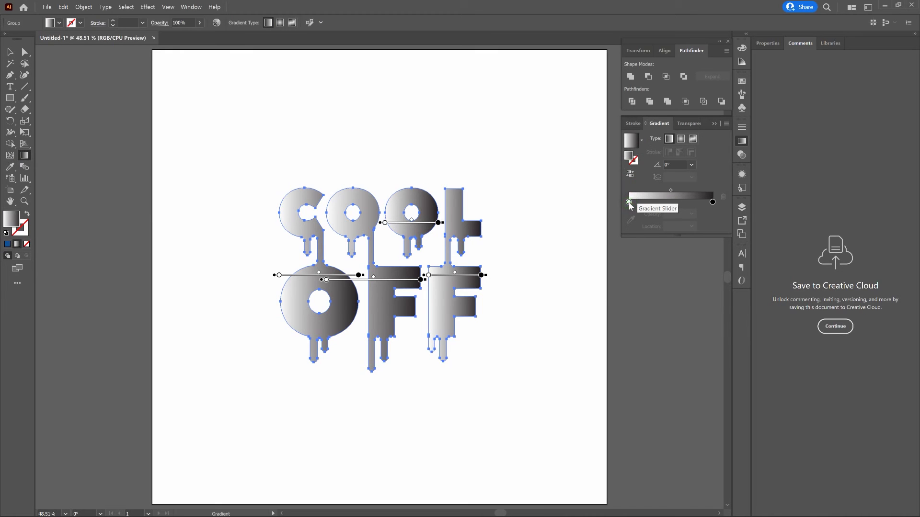
double_click(629, 202)
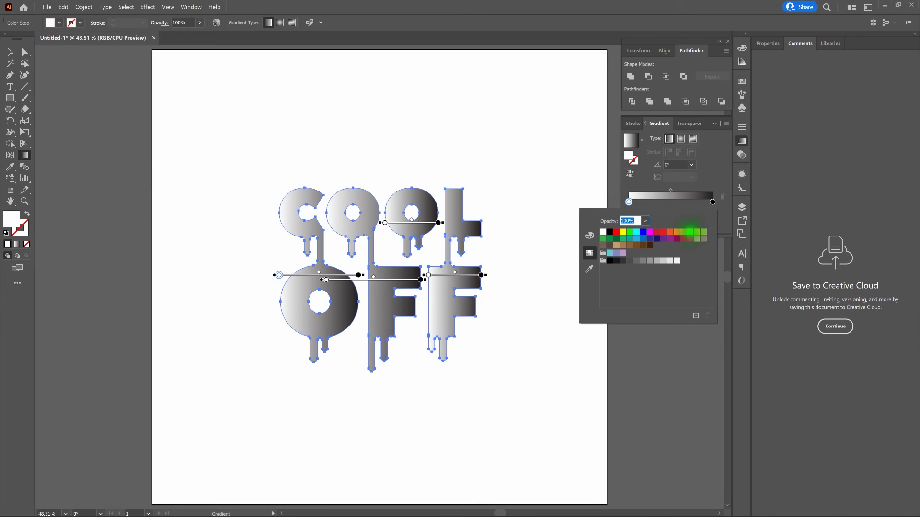
left_click(690, 232)
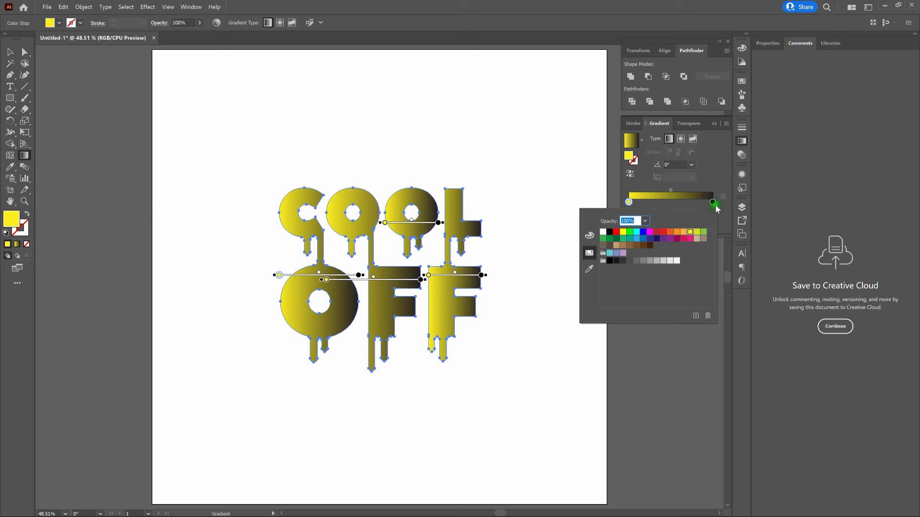
left_click(712, 202)
left_click(712, 202)
double_click(713, 201)
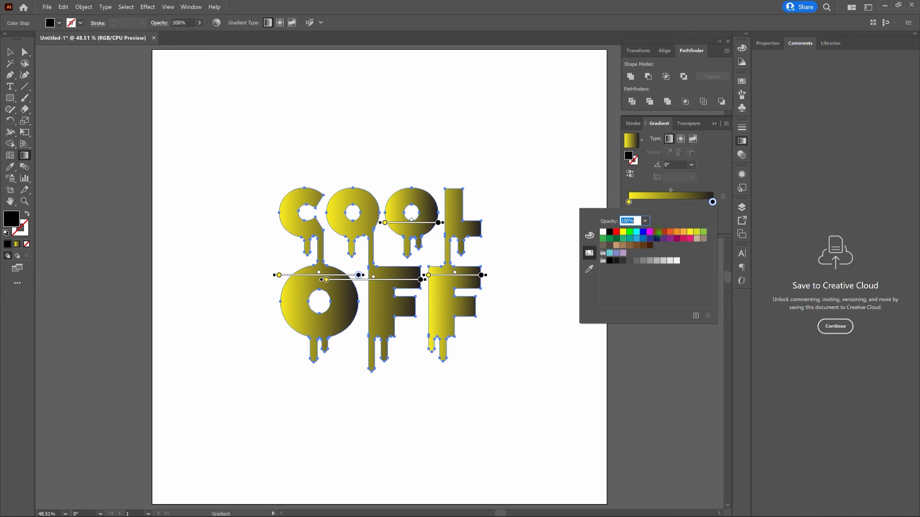
left_click(657, 232)
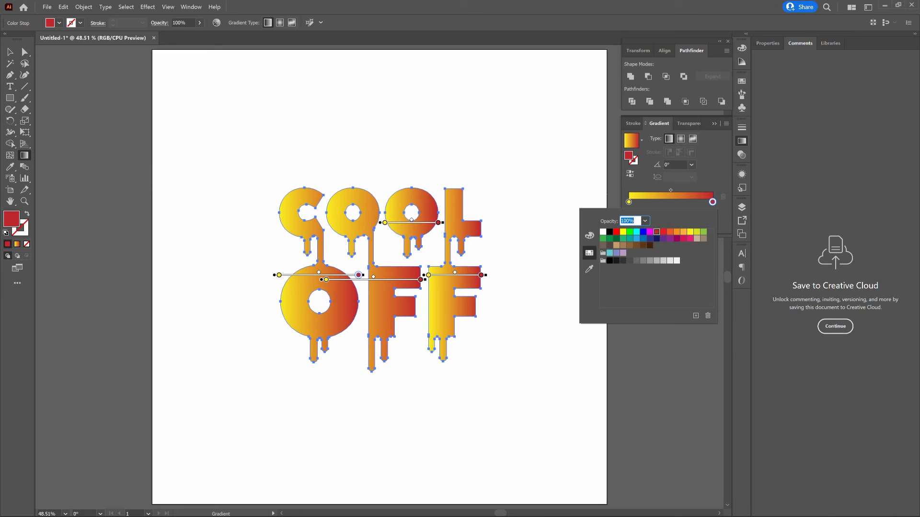
left_click(560, 248)
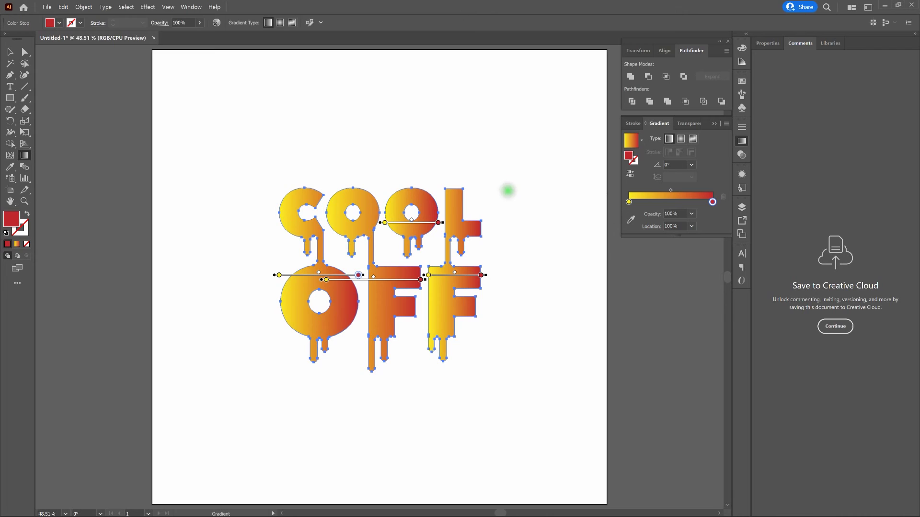
- Redraw the gradient vertically at -90° from COOL's top to OFF's bottom, then reselect the group
left_click_drag(508, 186, 506, 311)
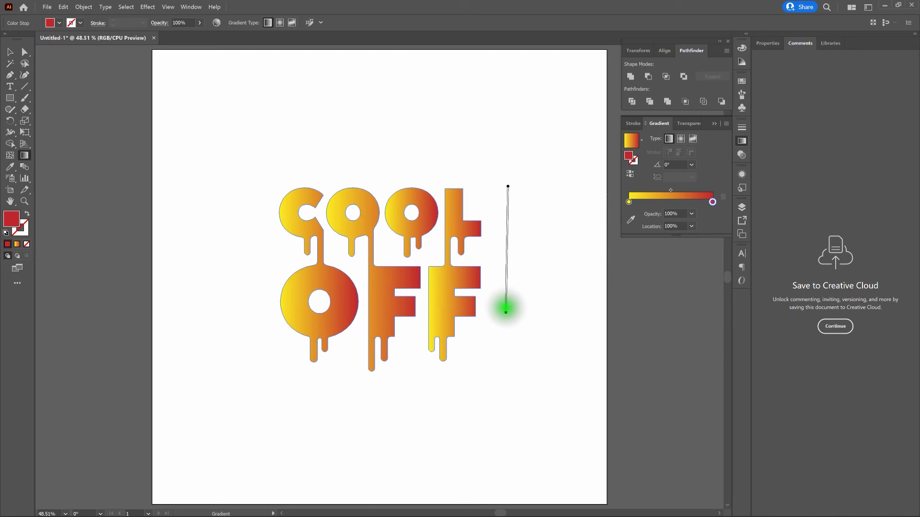
left_click_drag(506, 312, 508, 316)
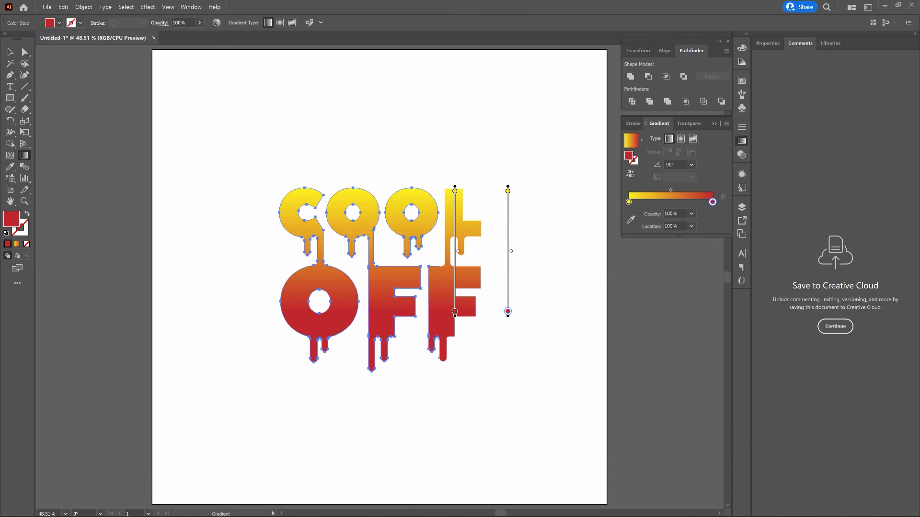
left_click(9, 53)
left_click(283, 103)
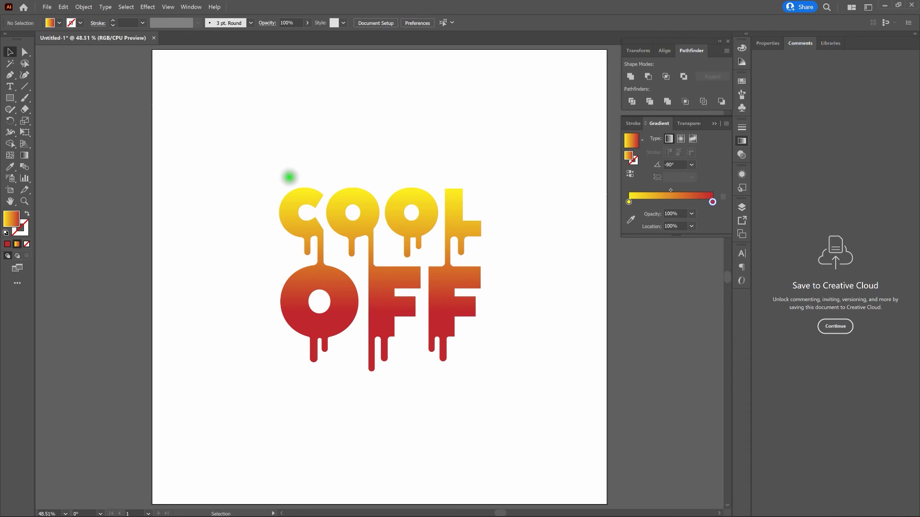
left_click(289, 201)
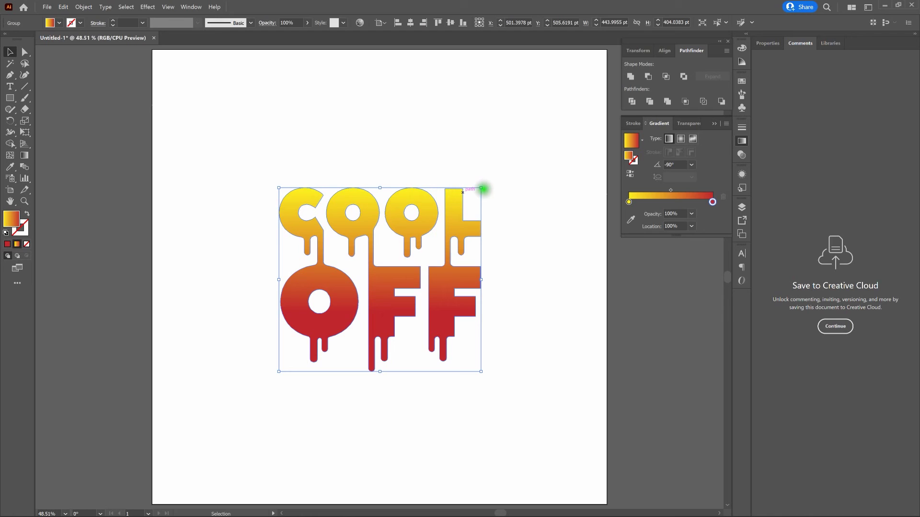
- Bring up the Appearance panel for the COOL OFF group through the Window menu
left_click(743, 175)
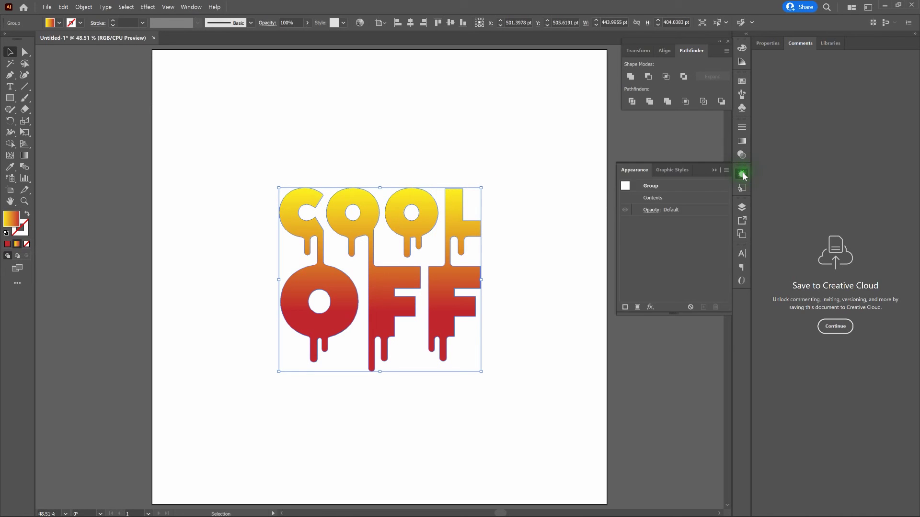
left_click(744, 175)
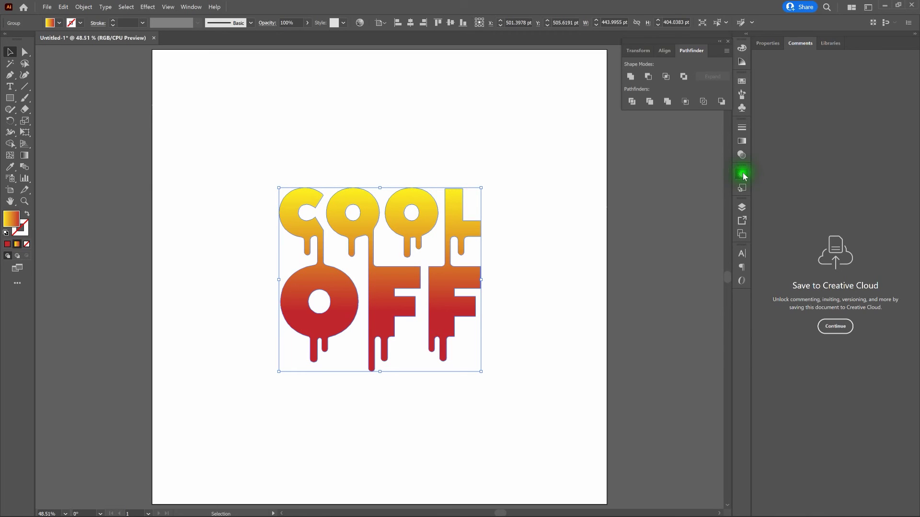
left_click(185, 7)
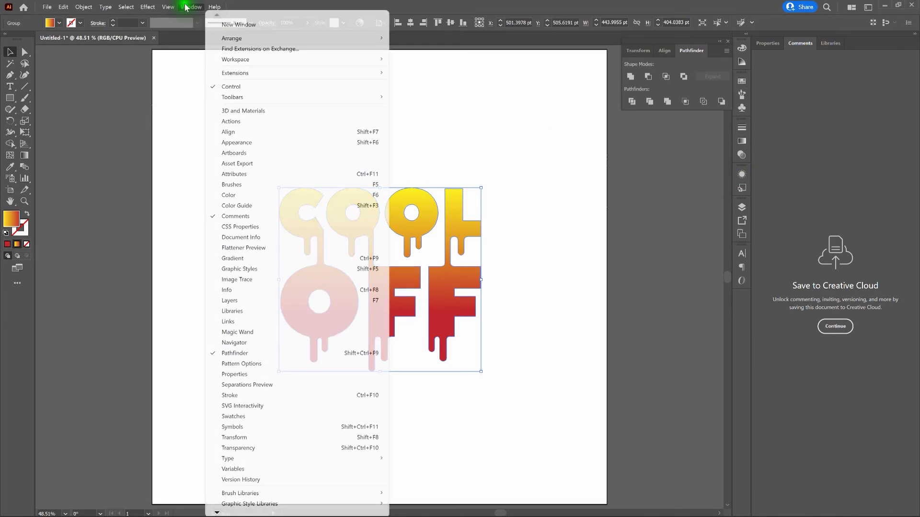
left_click(267, 142)
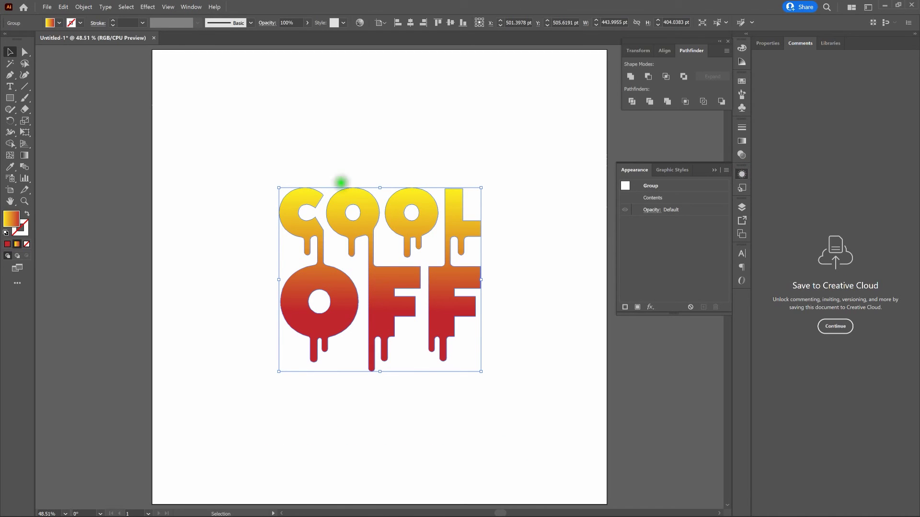
- Add an 18 pt stroke to the group and move it below Contents in Appearance
left_click(625, 308)
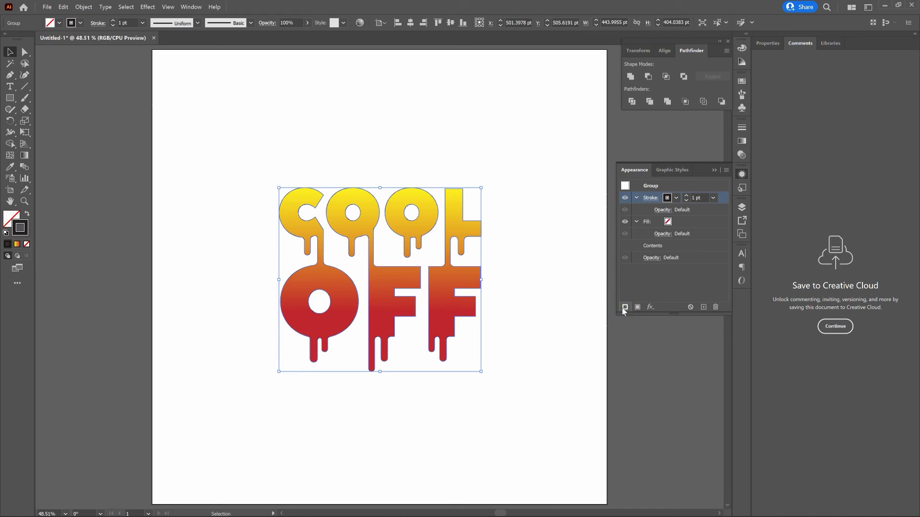
left_click(657, 246)
left_click(699, 197)
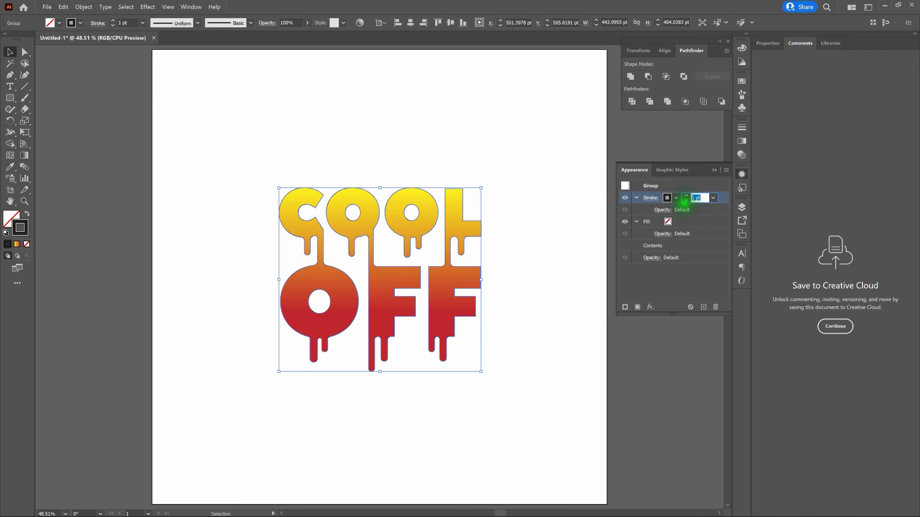
type("18")
key("Return")
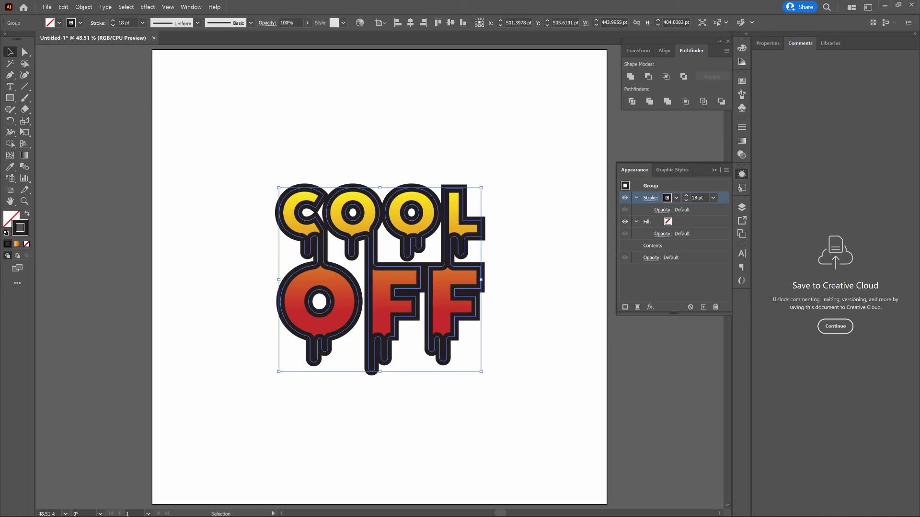
mouse_move(688, 206)
left_mouse_down()
mouse_move(722, 205)
mouse_move(710, 250)
left_mouse_up()
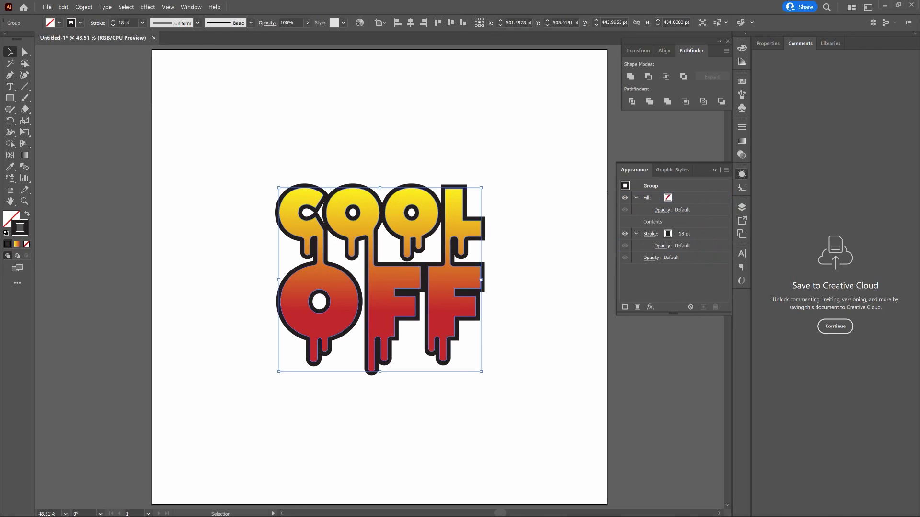
- Change the lettering's 18 pt stroke to a Round Join, then reselect the group's stroke
left_click(648, 233)
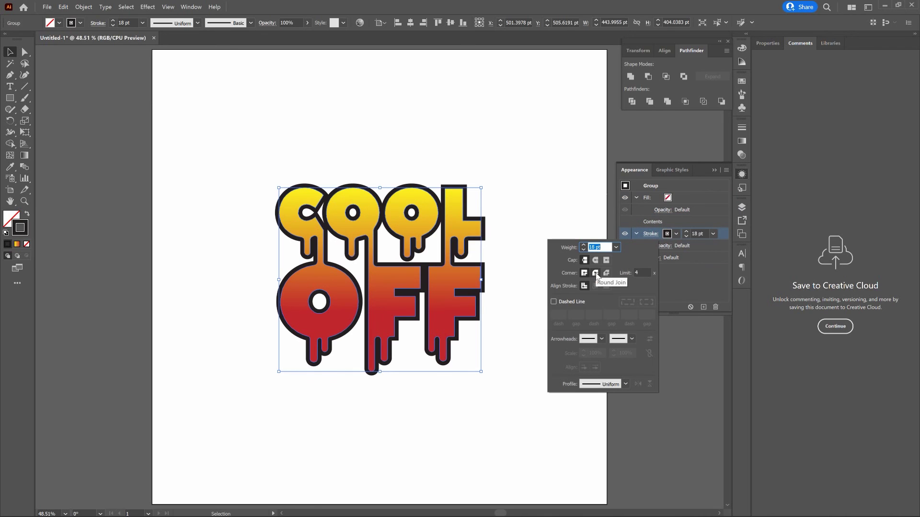
left_click(596, 274)
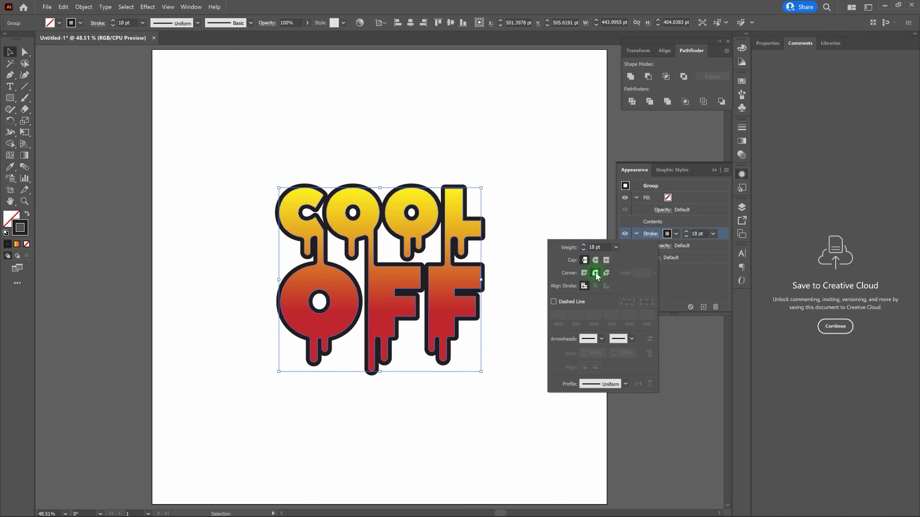
left_click(584, 209)
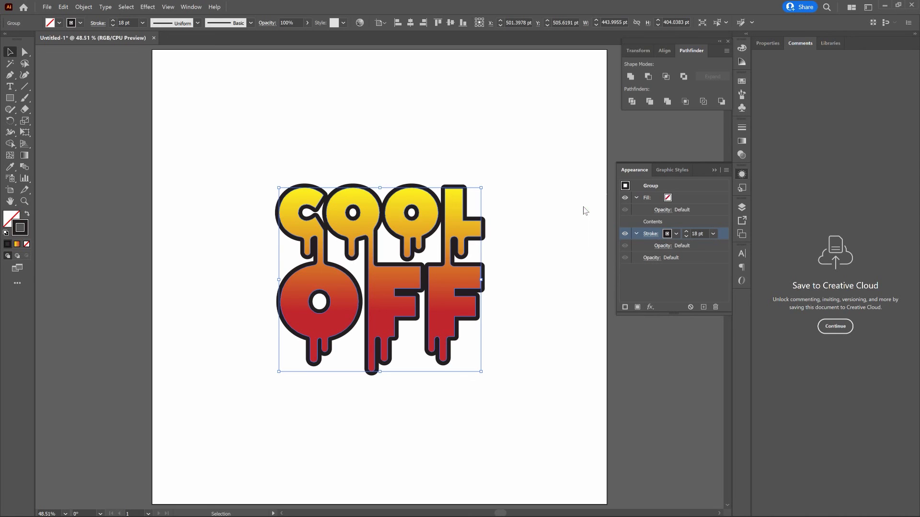
left_click(584, 208)
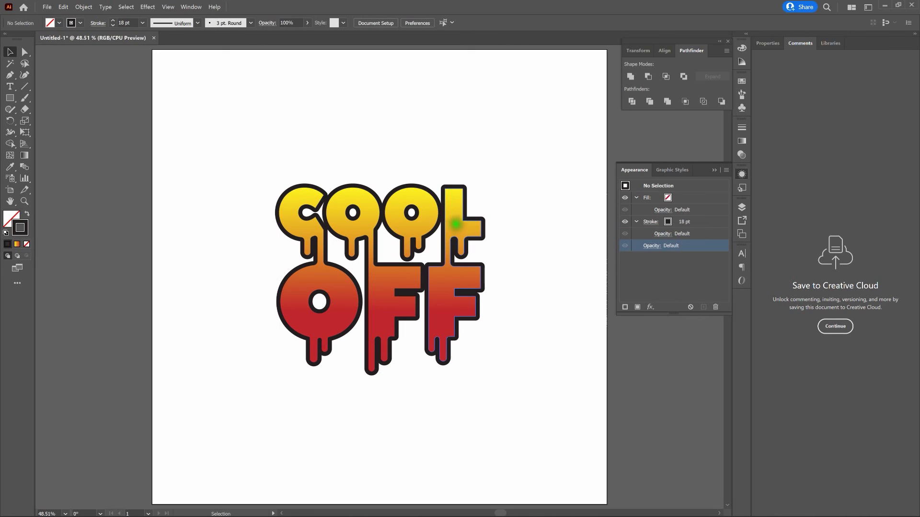
left_click(451, 226)
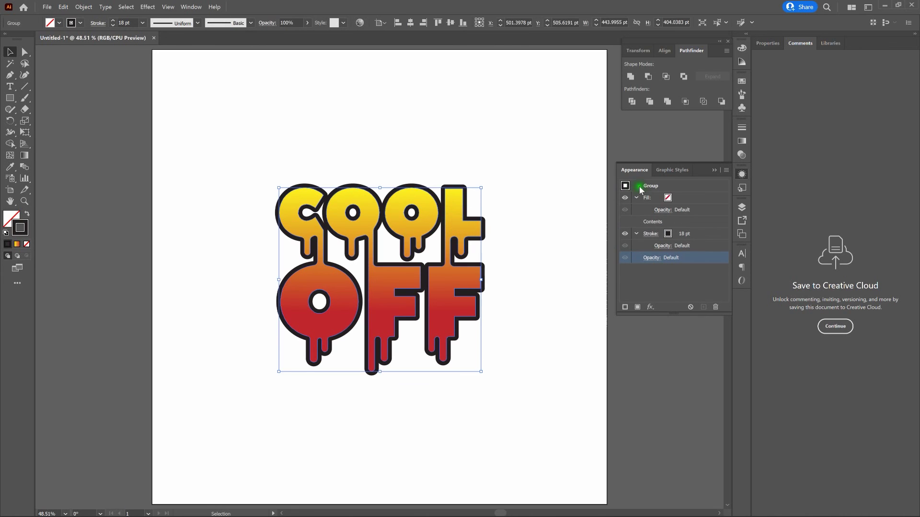
left_click(706, 235)
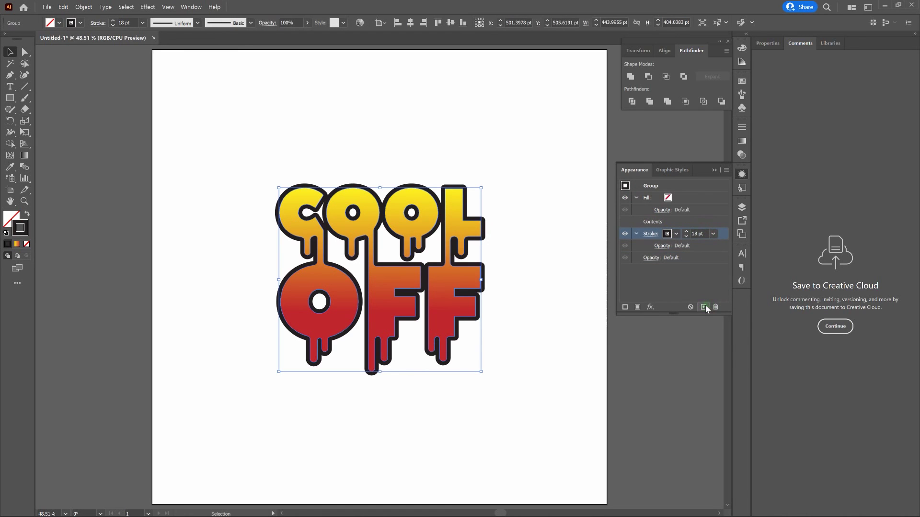
- Duplicate the group's stroke and set the lower copy's weight to 36 pt
left_click(704, 307)
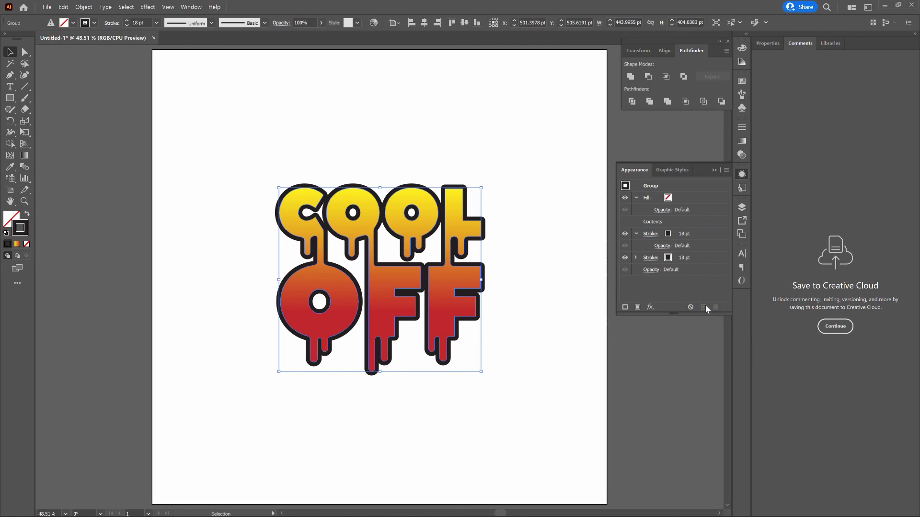
left_click(681, 258)
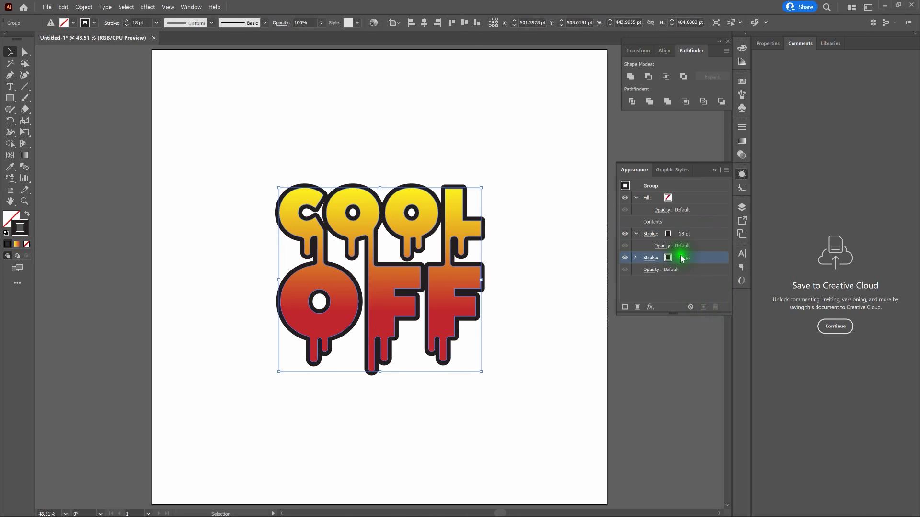
left_click(694, 258)
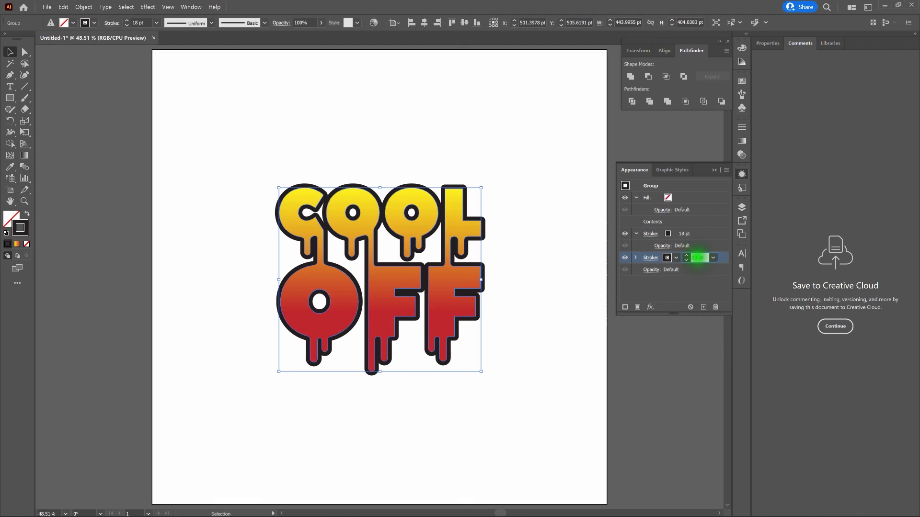
double_click(697, 258)
type("36")
key("Return")
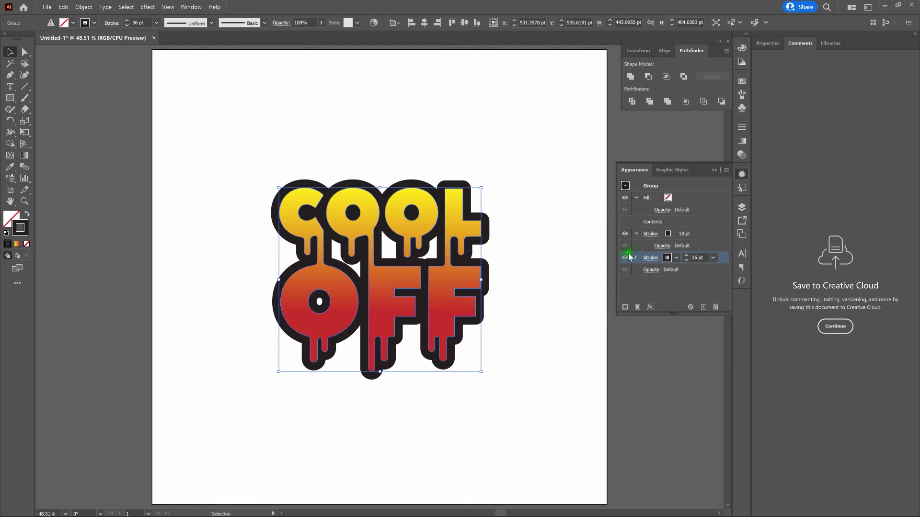
- Make the inner 18 pt stroke white and deselect to preview
left_click(667, 234)
left_click(668, 235)
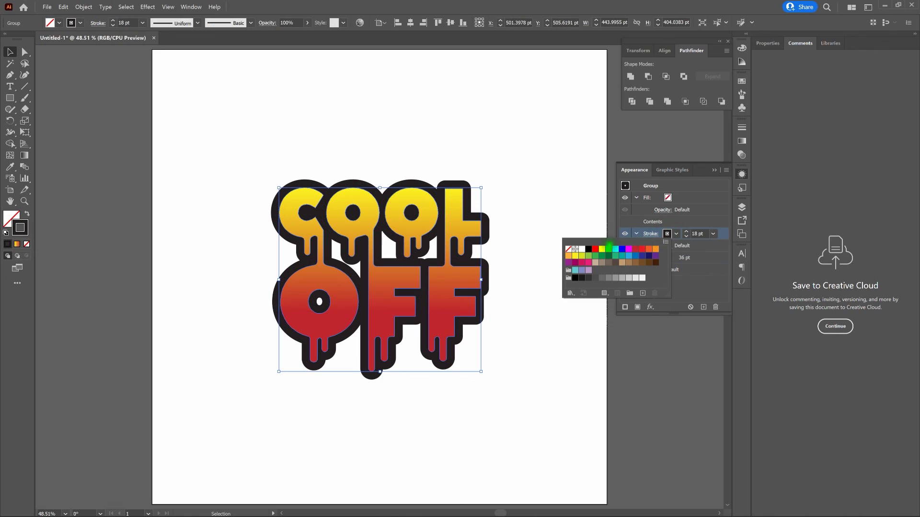
left_click(582, 250)
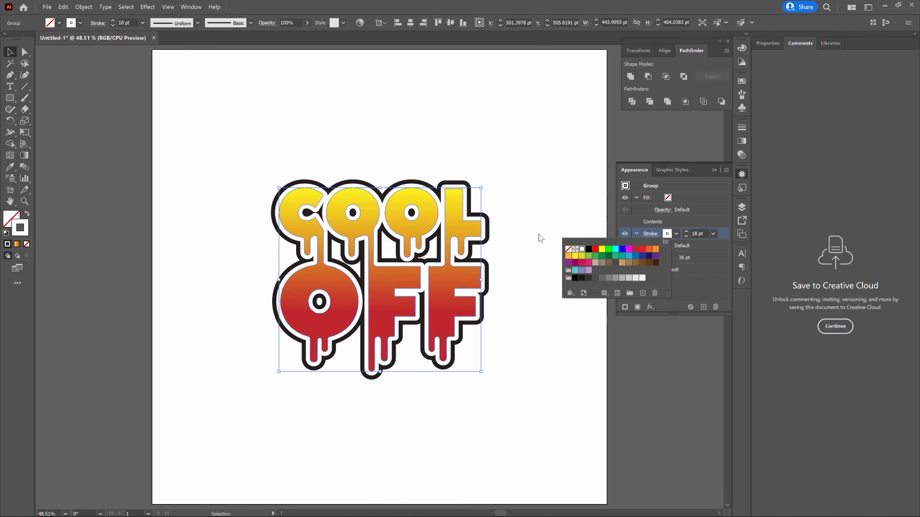
left_click(540, 238)
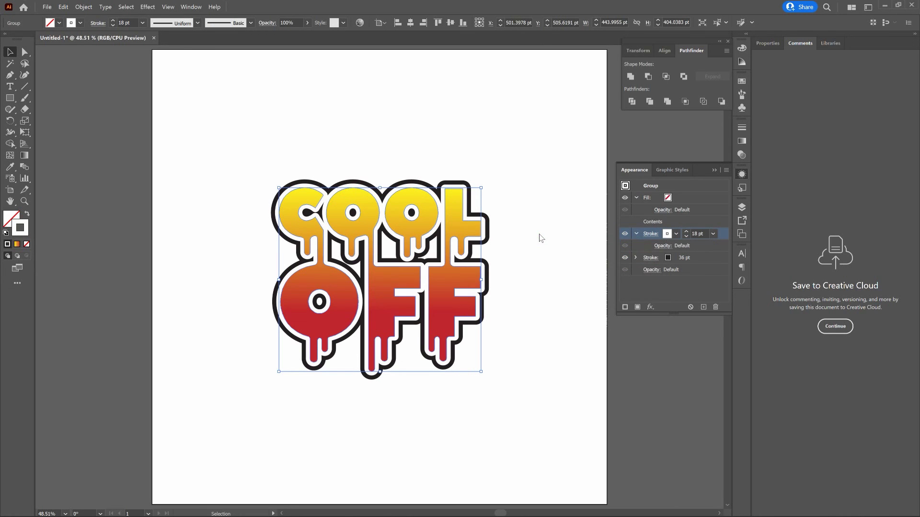
left_click(539, 234)
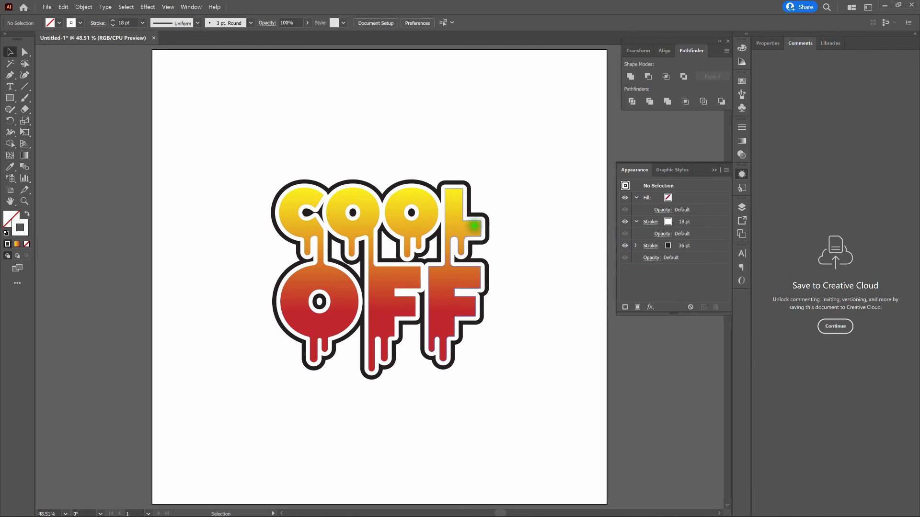
- Recolor the COOL OFF group's 36 pt outer stroke from black to a light blue swatch
left_click(456, 223)
left_click(668, 258)
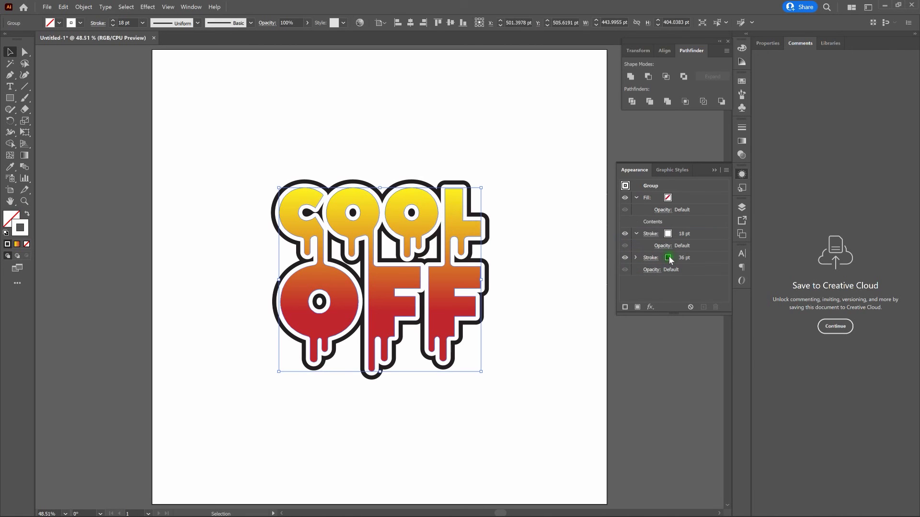
left_click(668, 259)
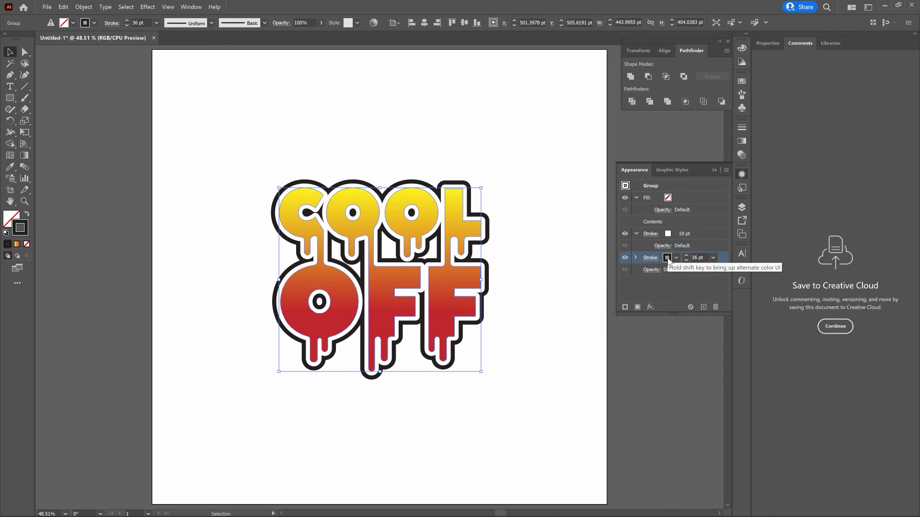
left_click(667, 259)
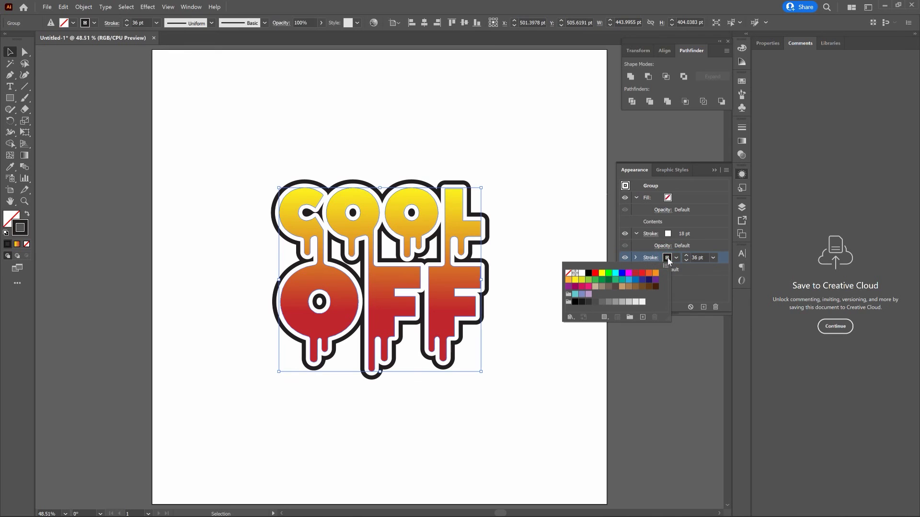
left_click(628, 279)
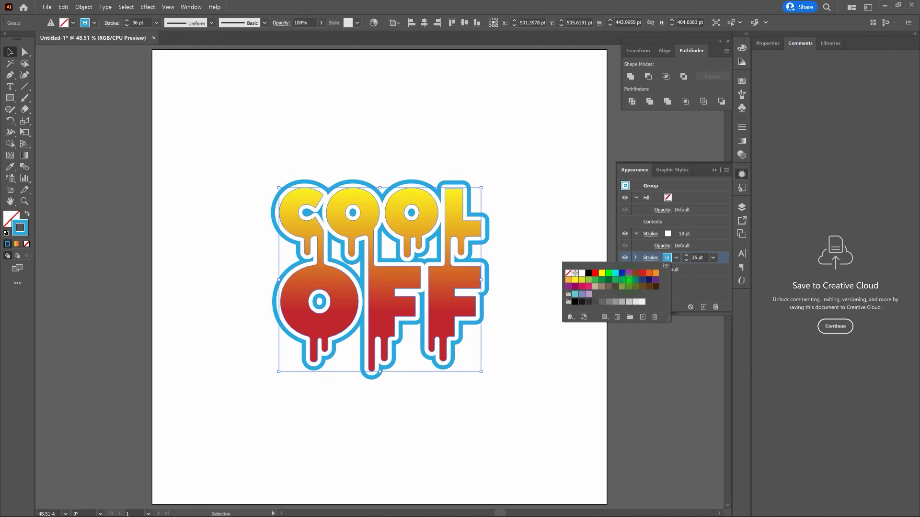
left_click(593, 249)
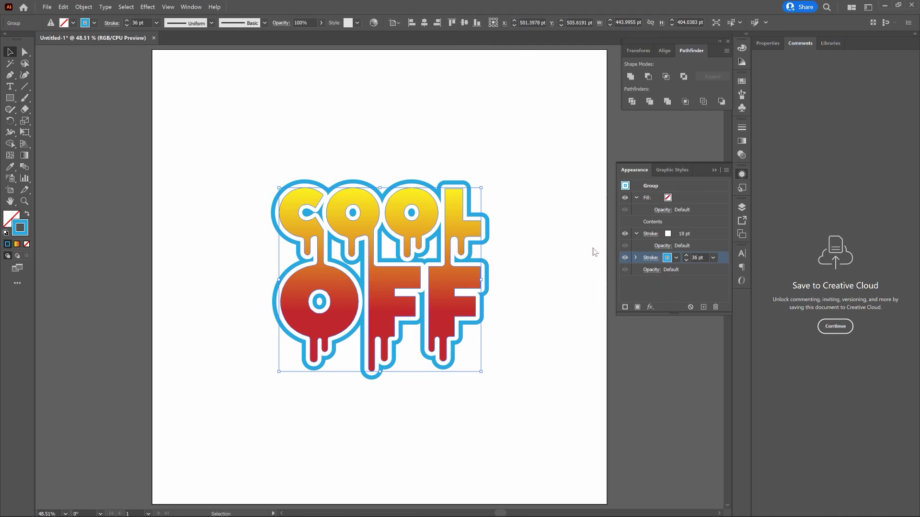
left_click(593, 249)
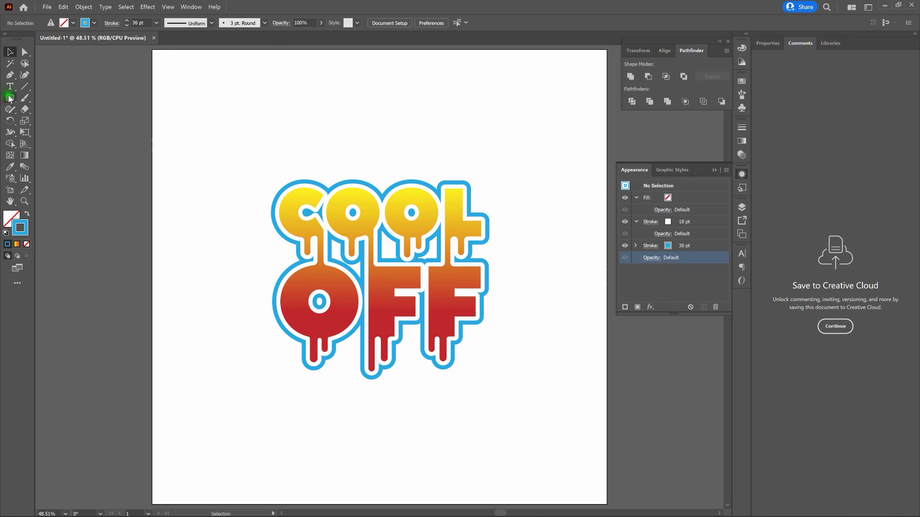
- Draw a rectangle over the whole artboard with black fill and no stroke
key("m")
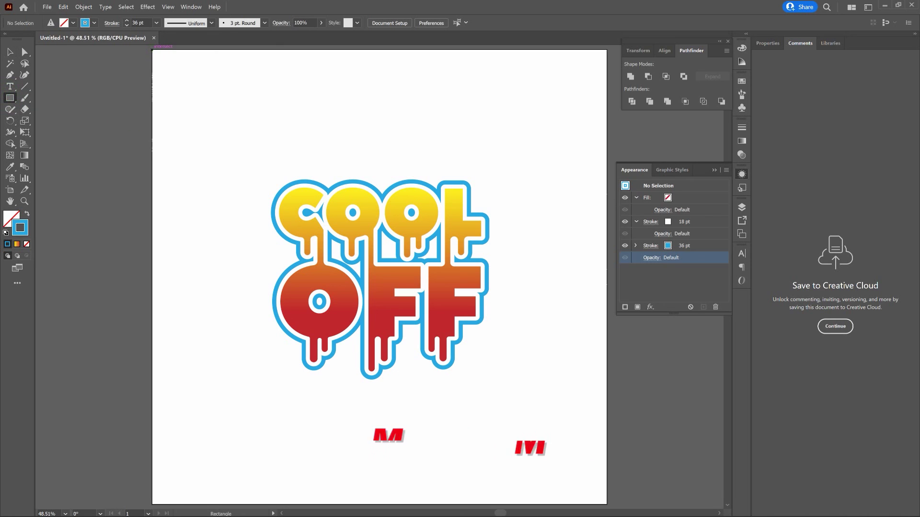
mouse_move(153, 49)
left_mouse_down()
mouse_move(529, 456)
mouse_move(607, 502)
left_mouse_up()
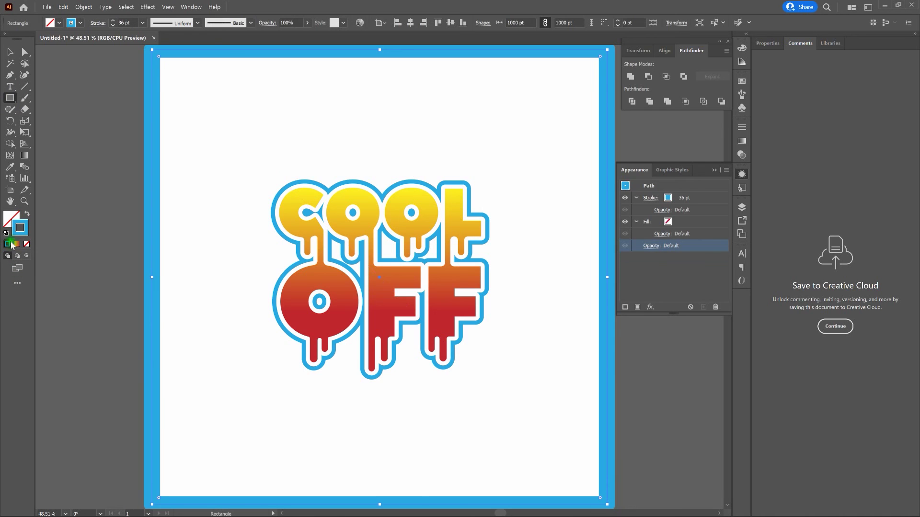
left_click(6, 232)
left_click(27, 213)
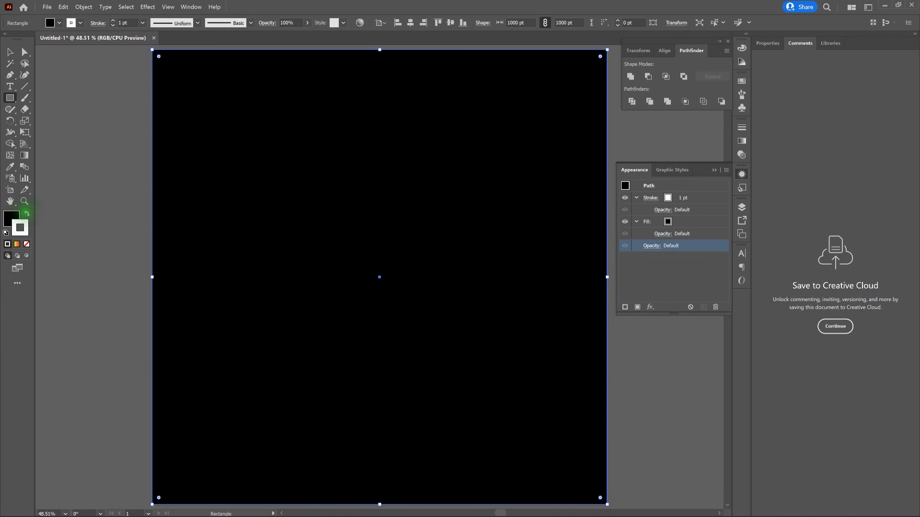
left_click(27, 244)
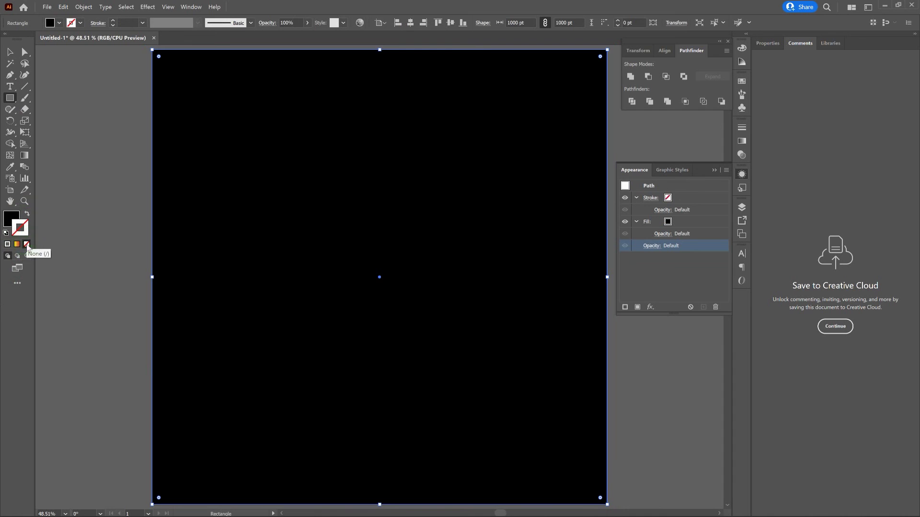
- Send the black rectangle behind the lettering with Arrange > Send to Back
left_click(10, 52)
right_click(245, 122)
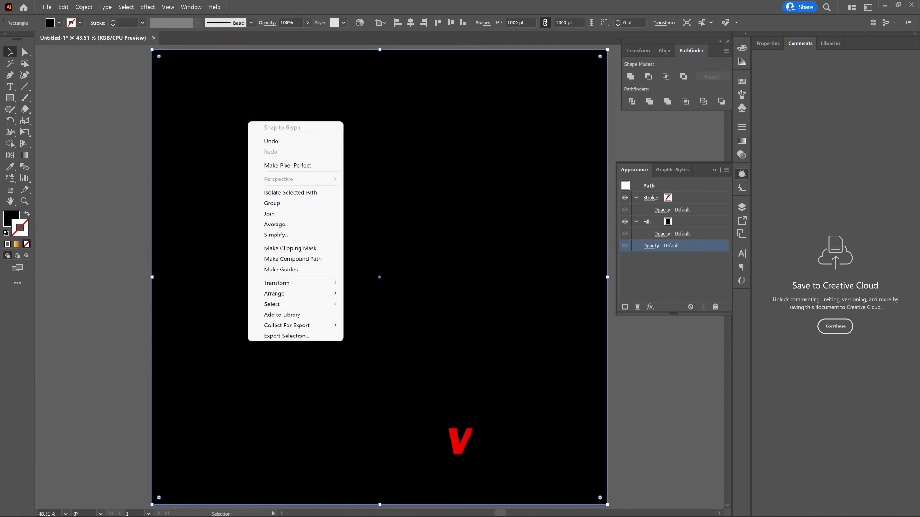
mouse_move(323, 293)
left_click(384, 326)
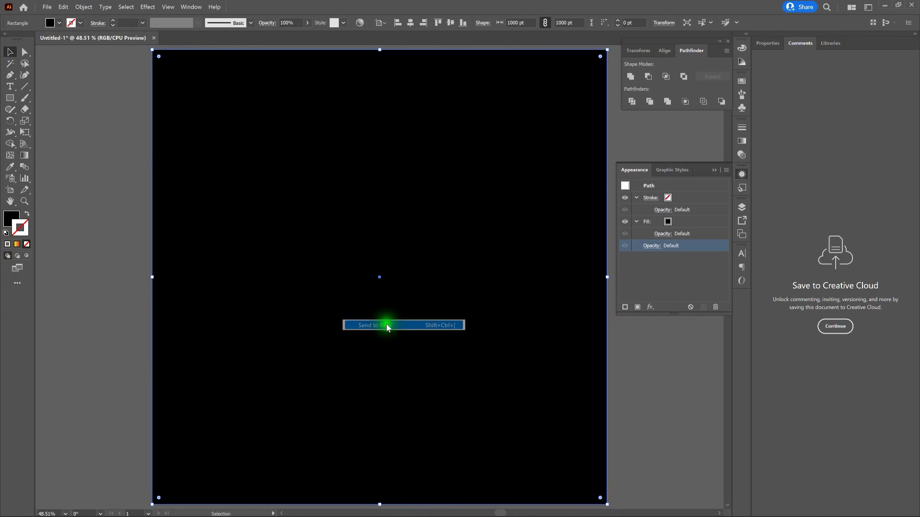
left_click(110, 229)
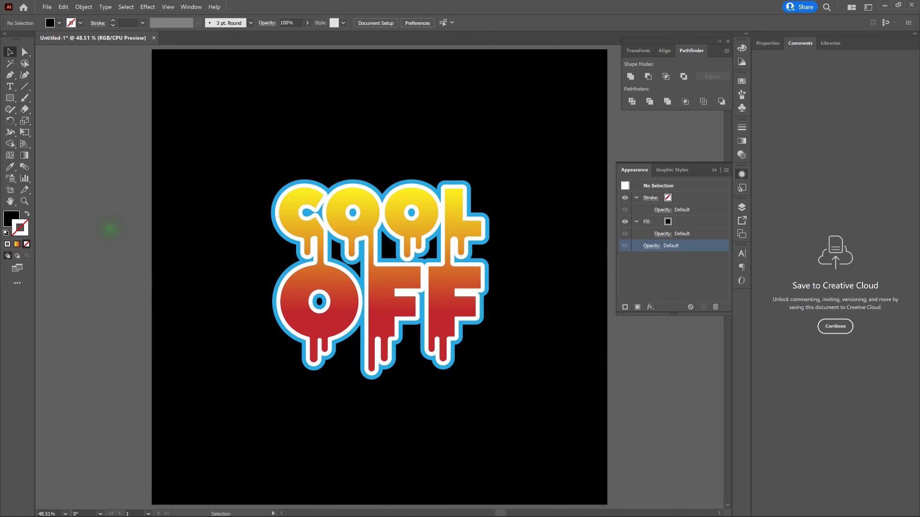